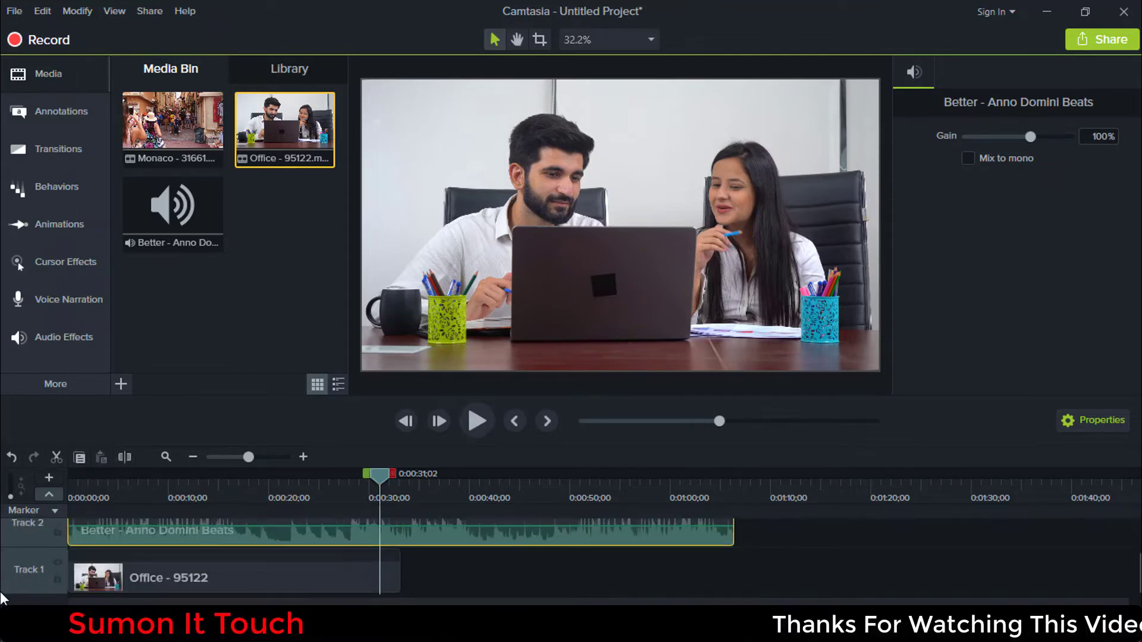
click(57, 579)
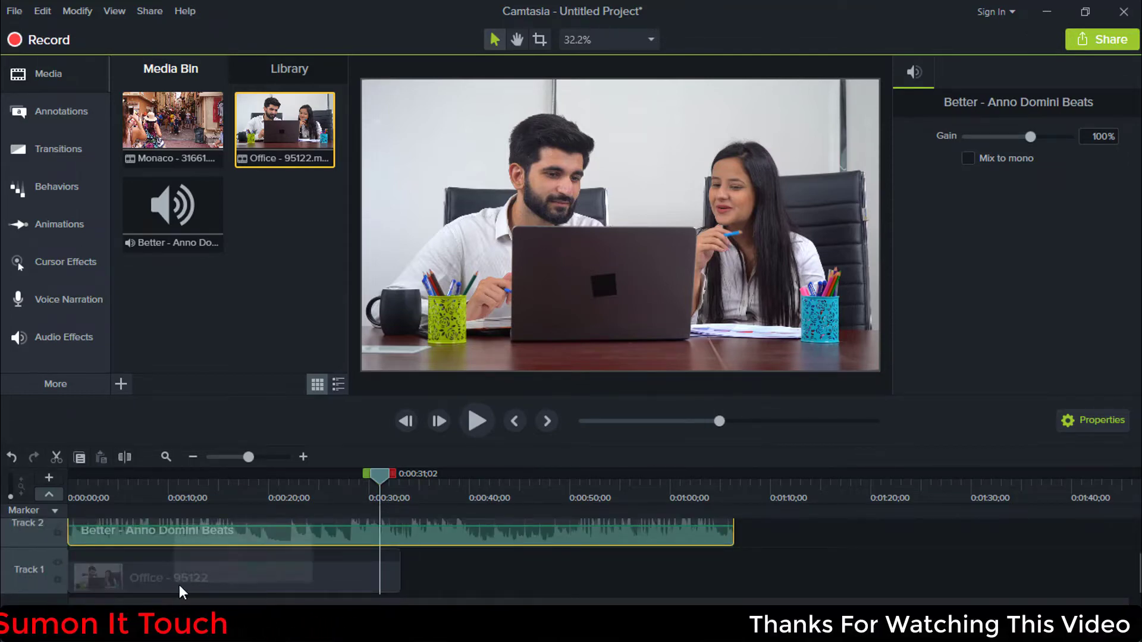
click(173, 583)
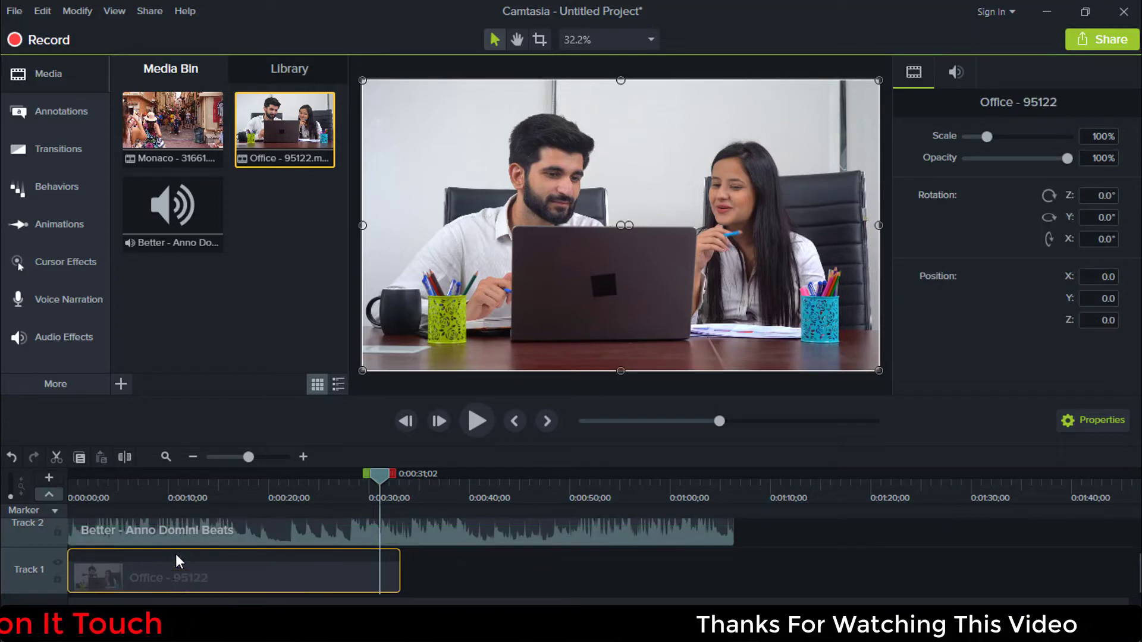
click(182, 525)
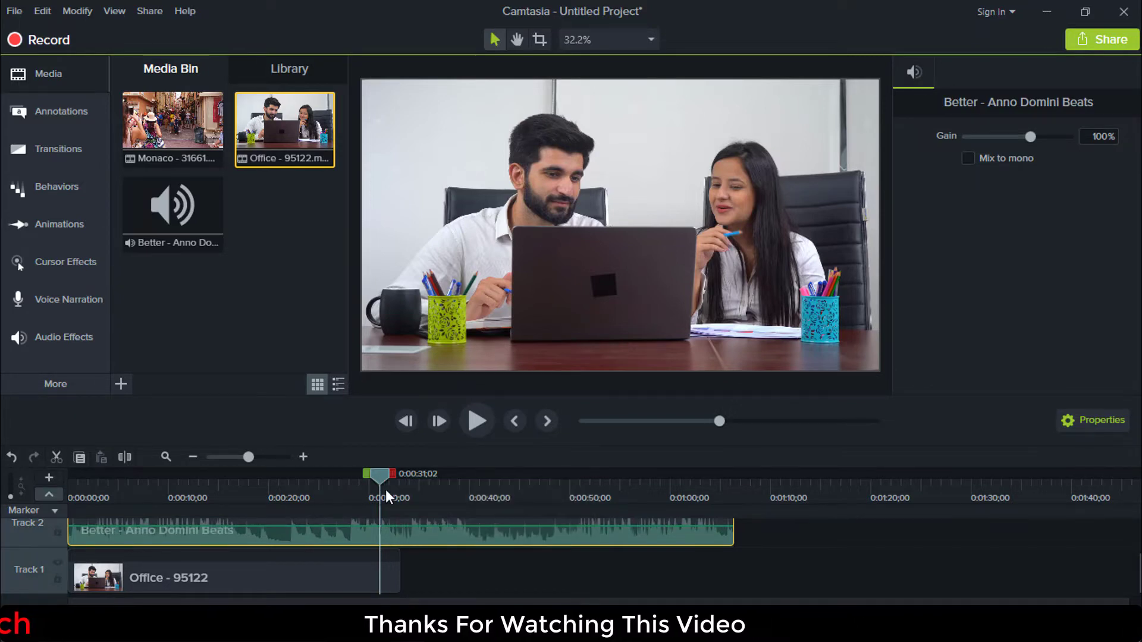
Add a Zoom-n-Pan animation at the start of the Office - 95122 clip, zooming in to 134% on the man's side
drag(340, 482, 75, 490)
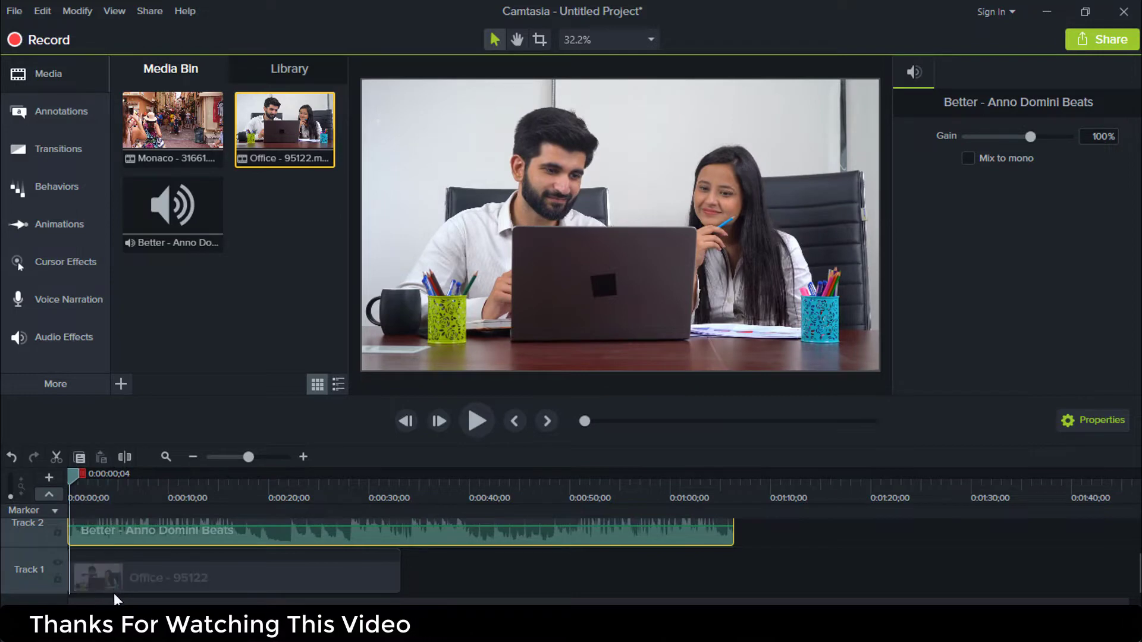
click(135, 588)
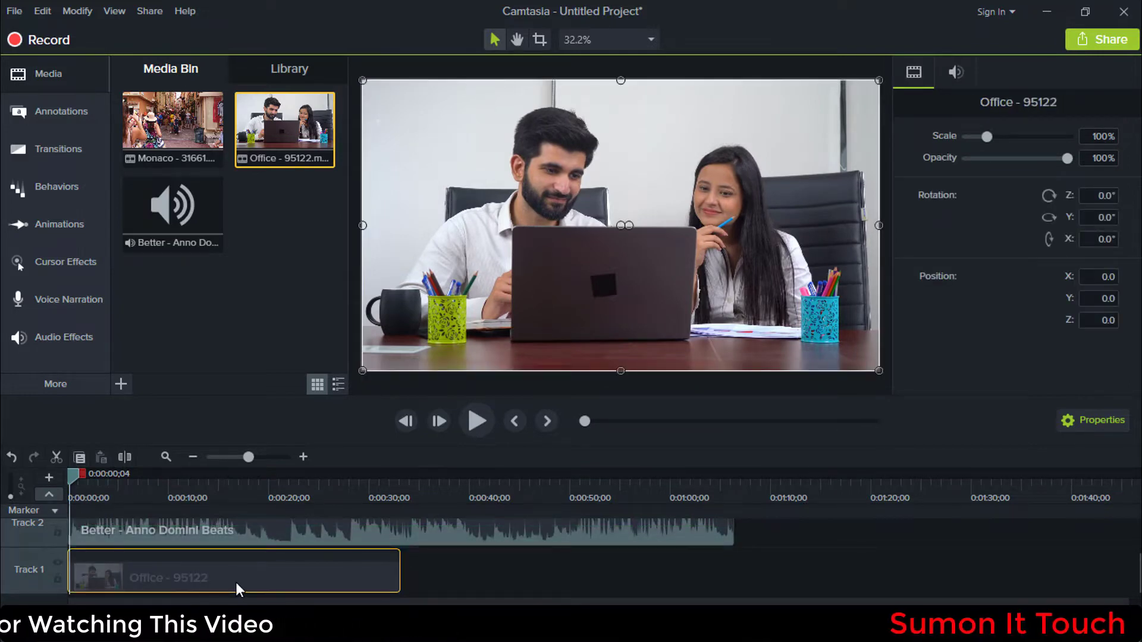
click(145, 511)
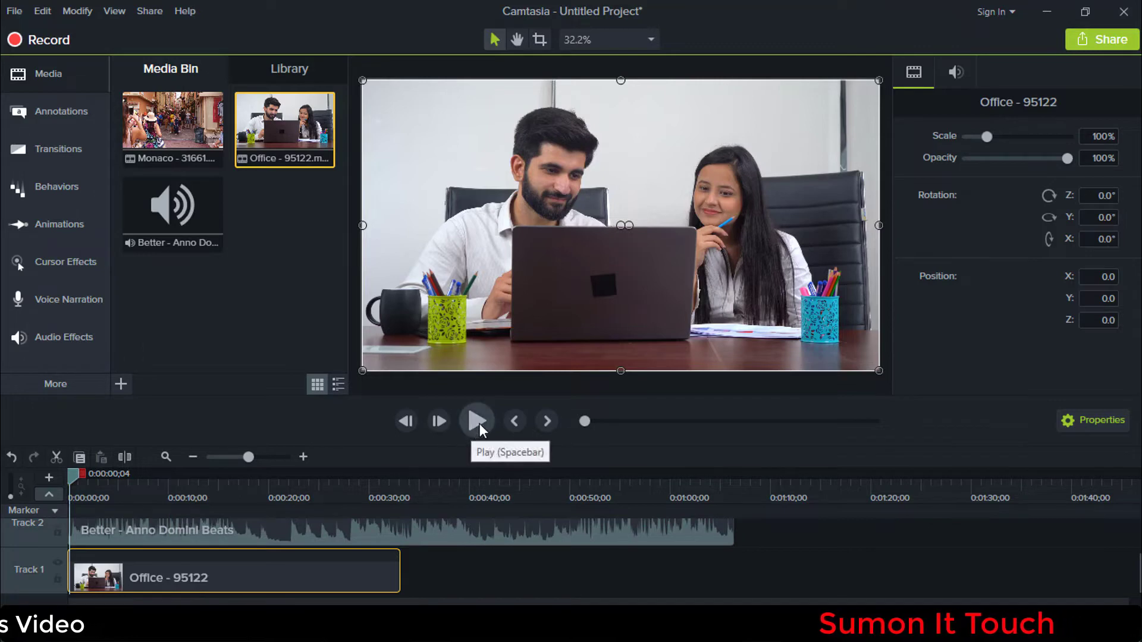
mouse_move(159, 576)
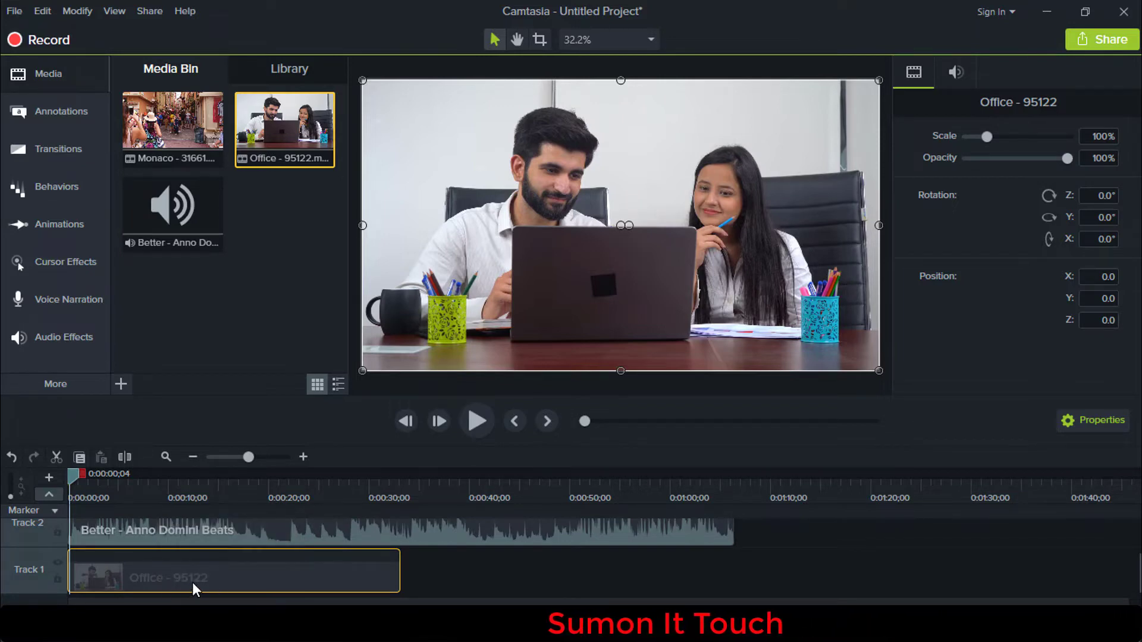
click(65, 226)
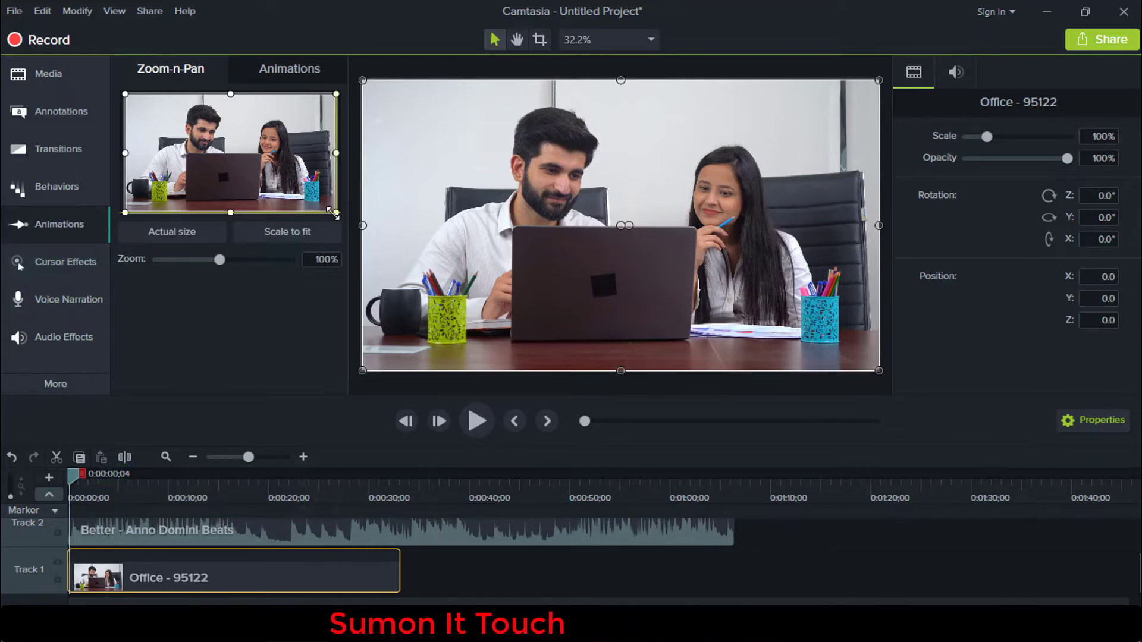
drag(334, 214, 272, 183)
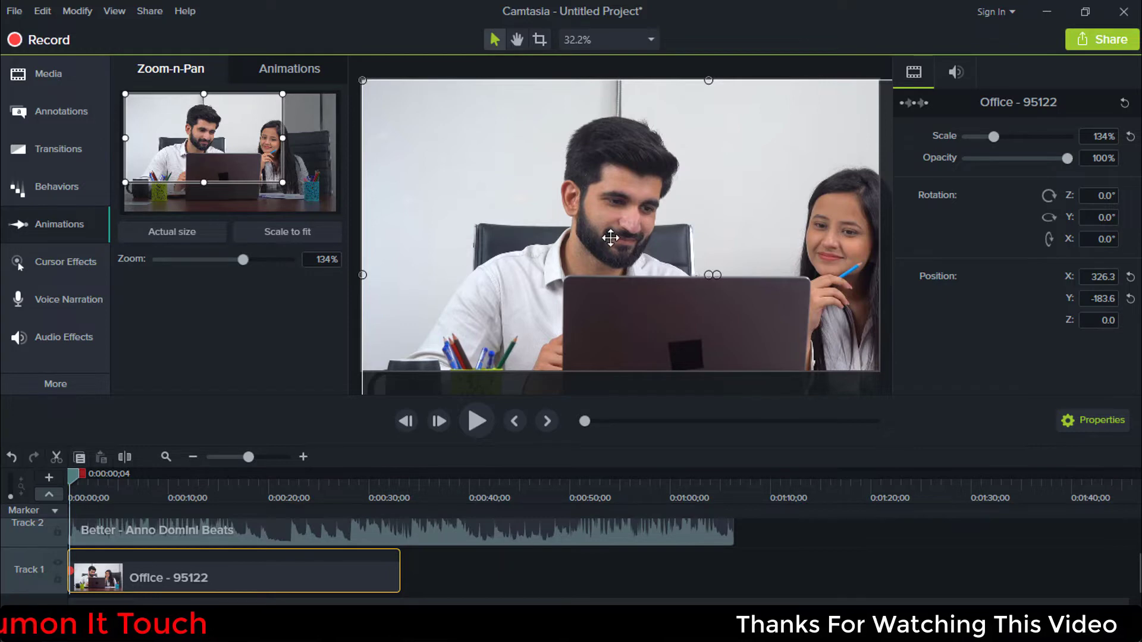
Play the opening seconds of the timeline to check the zoom-in, and return the playhead to the start
drag(73, 476, 69, 476)
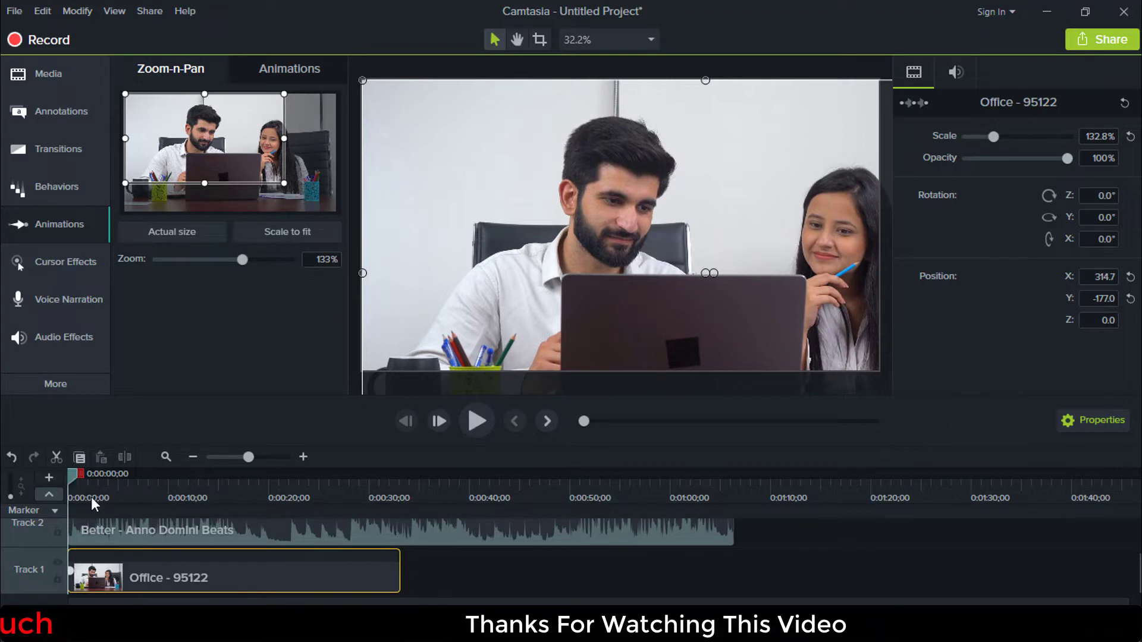
click(480, 426)
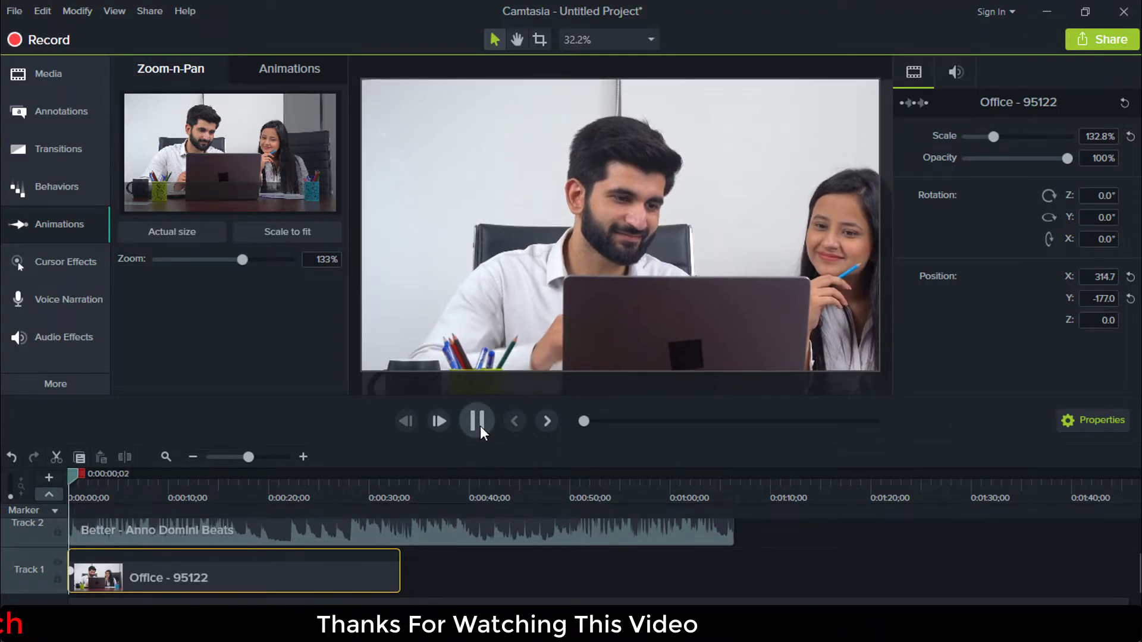
drag(89, 474, 109, 474)
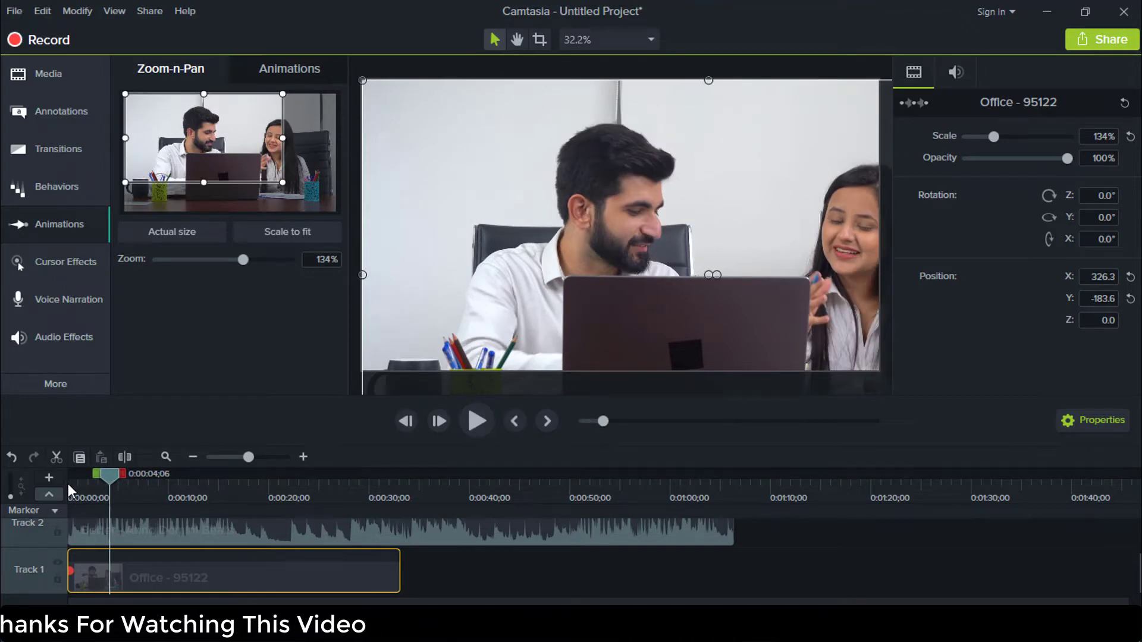
key(ctrl+Home)
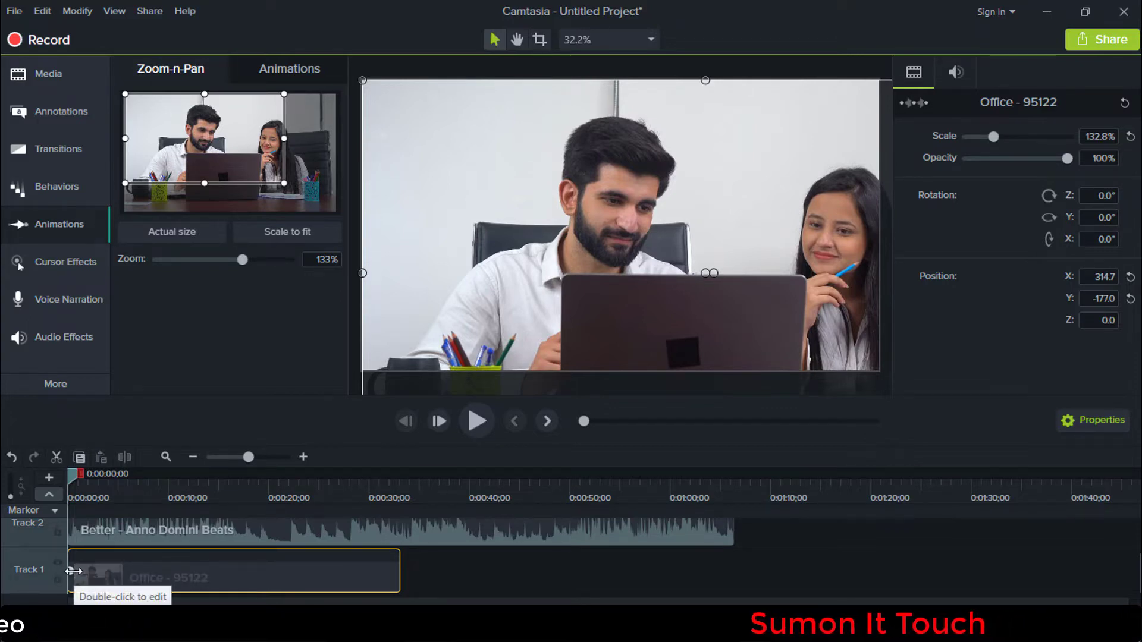
Lengthen the zoom-in animation on the Office clip so it ends at about 10 seconds
drag(71, 572, 183, 586)
click(146, 488)
key(comma)
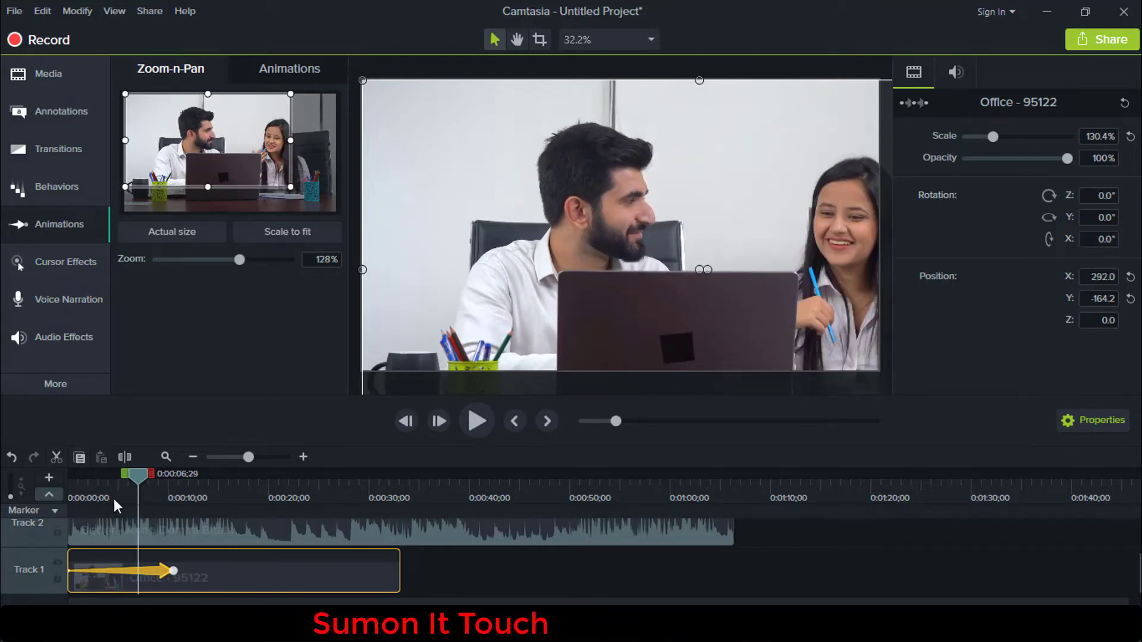
Play the timeline from the start through about 10 seconds to review the slower zoom-in
key(ctrl+Home)
click(484, 429)
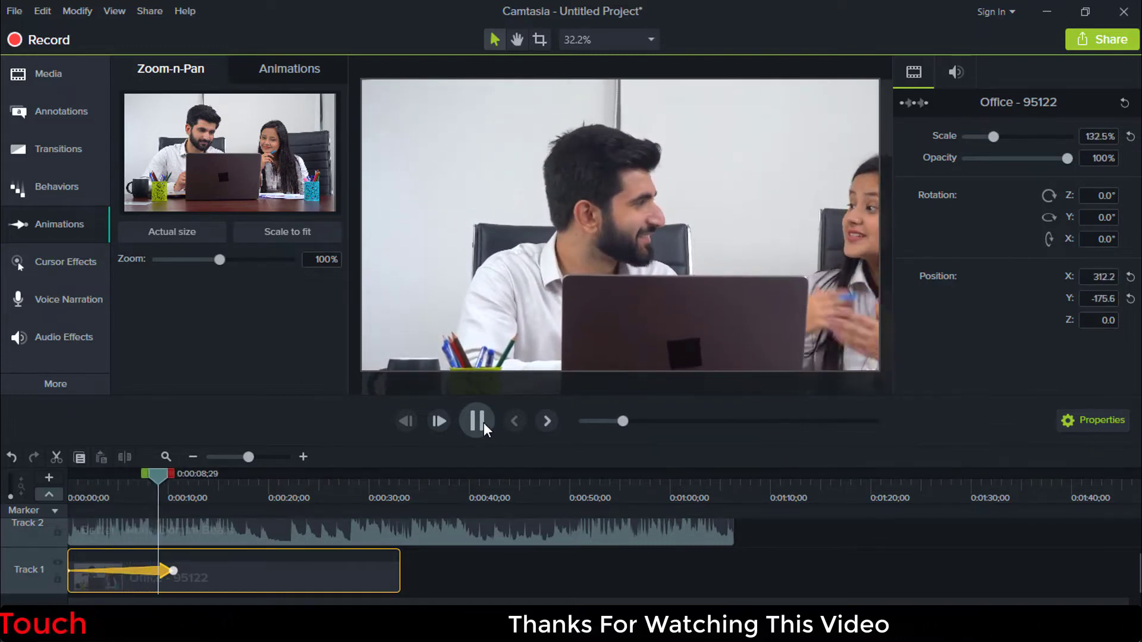
click(487, 426)
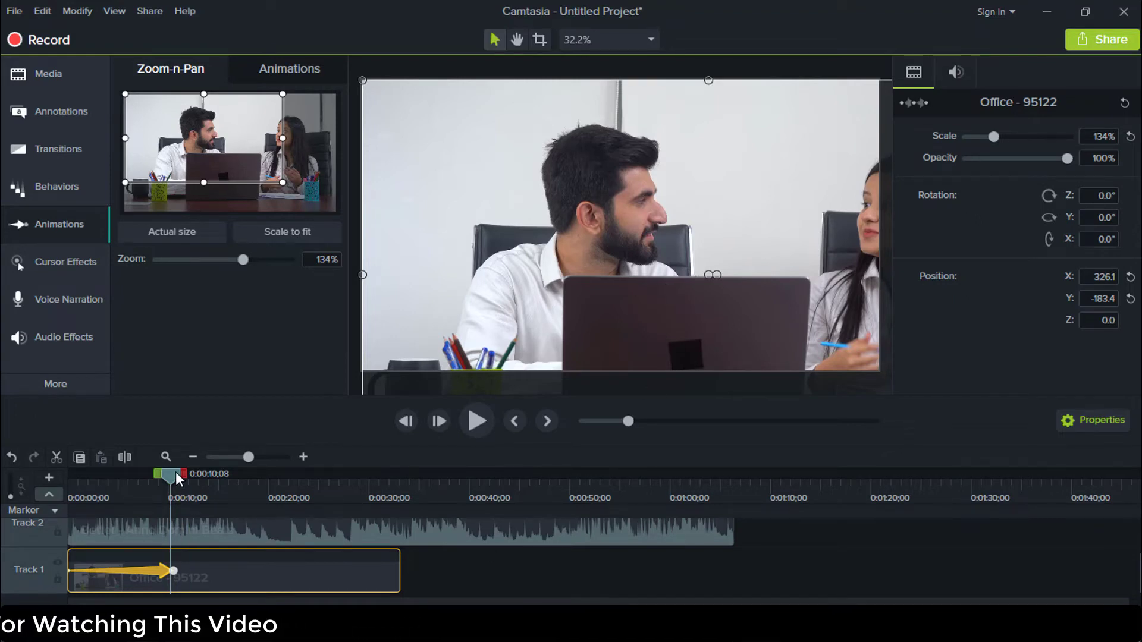
drag(176, 472, 175, 473)
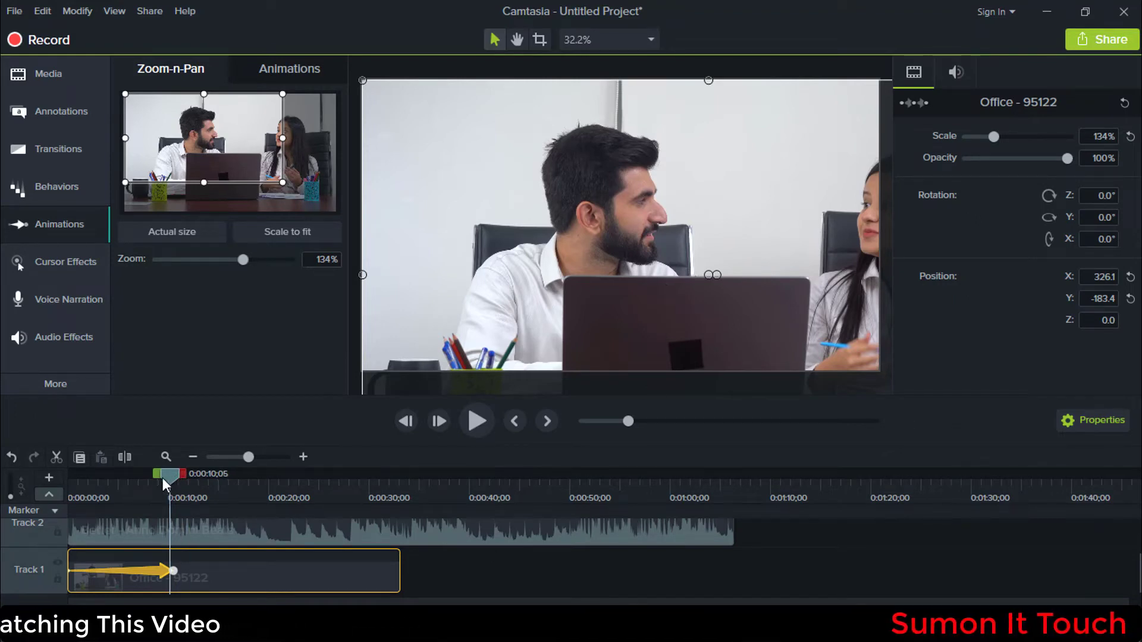
click(113, 479)
click(82, 479)
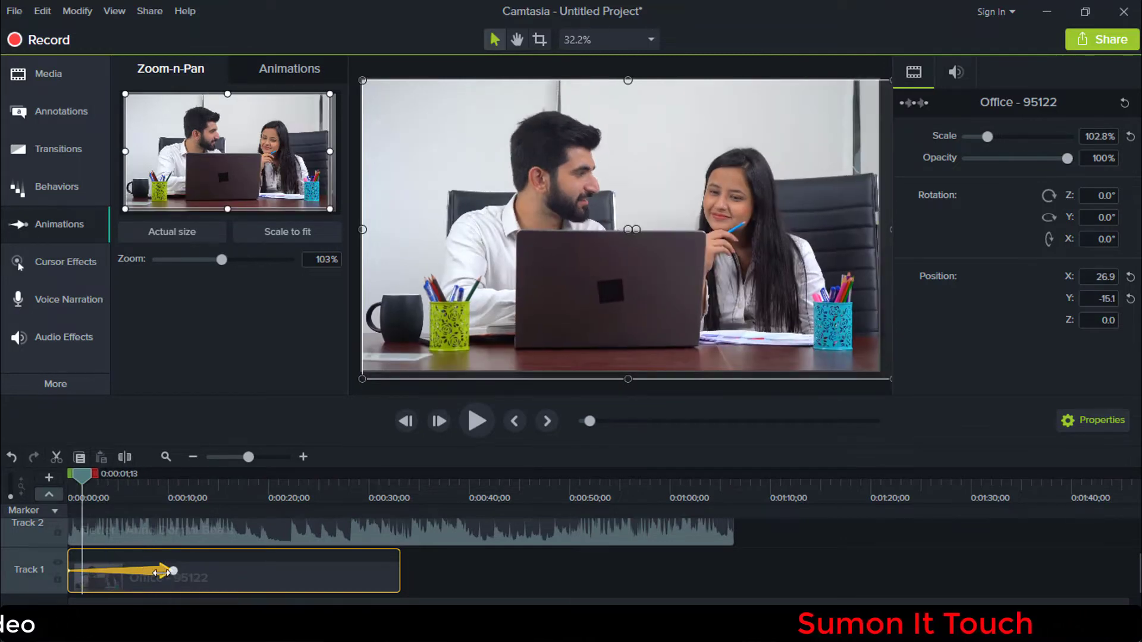
Shorten the zoom-in animation so it ends at about 5 seconds, and play it from the start
drag(157, 572, 120, 570)
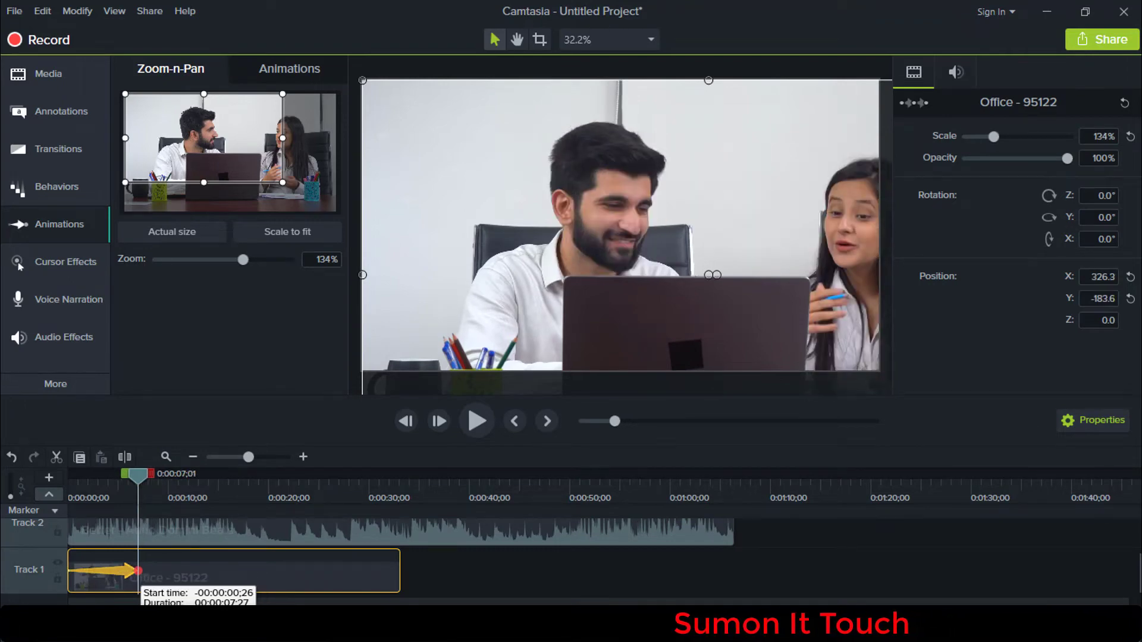
drag(135, 477, 56, 476)
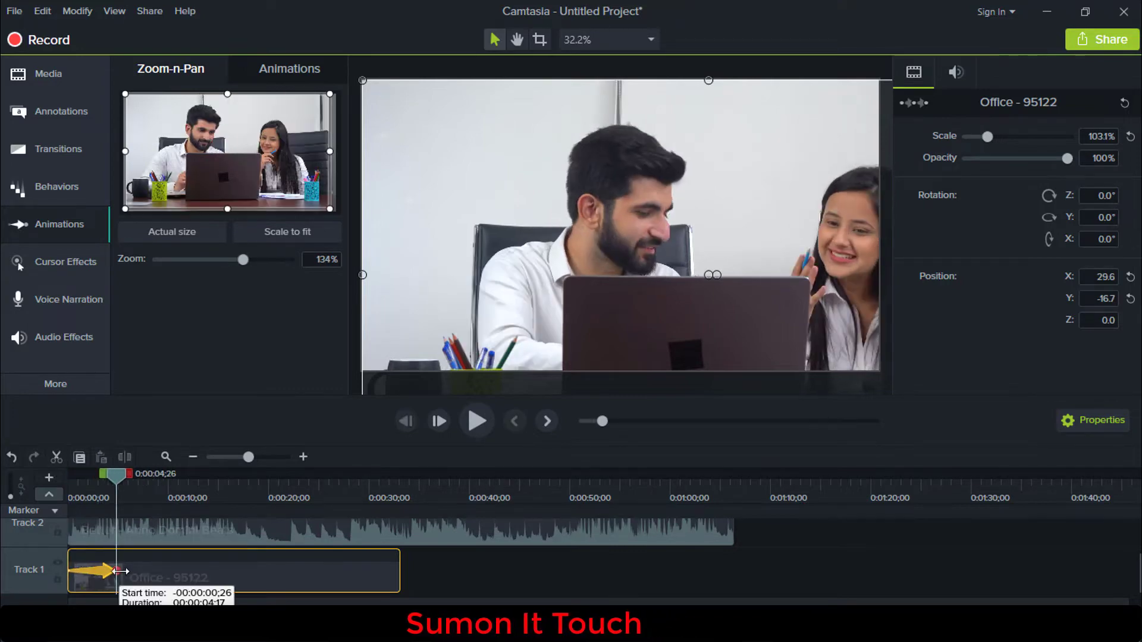
drag(113, 572, 122, 570)
drag(53, 481, 47, 479)
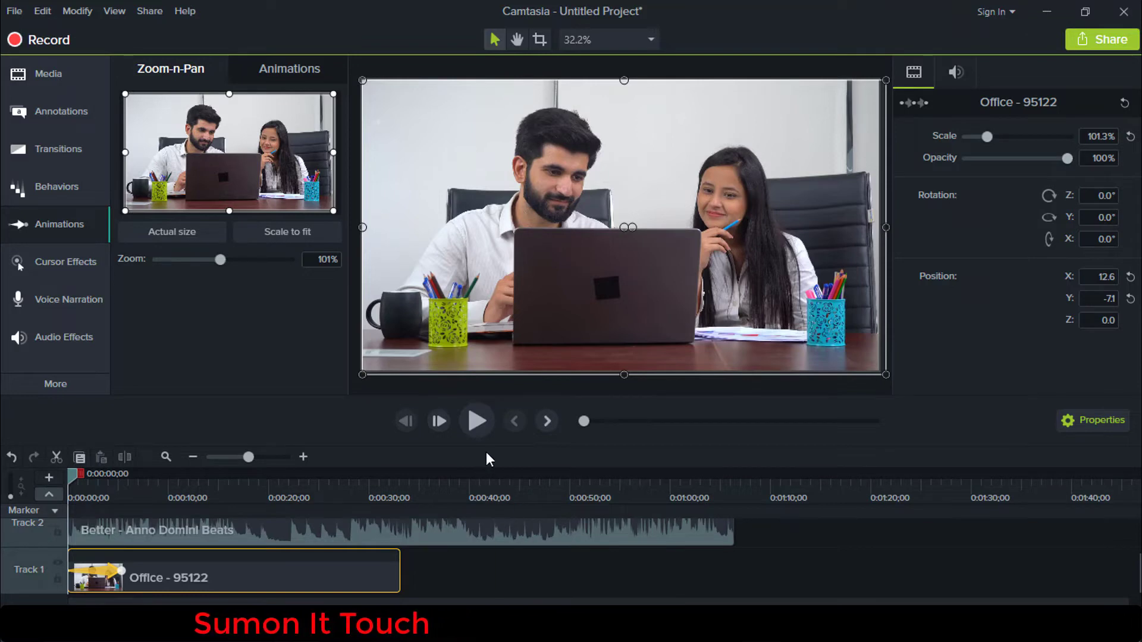
click(478, 422)
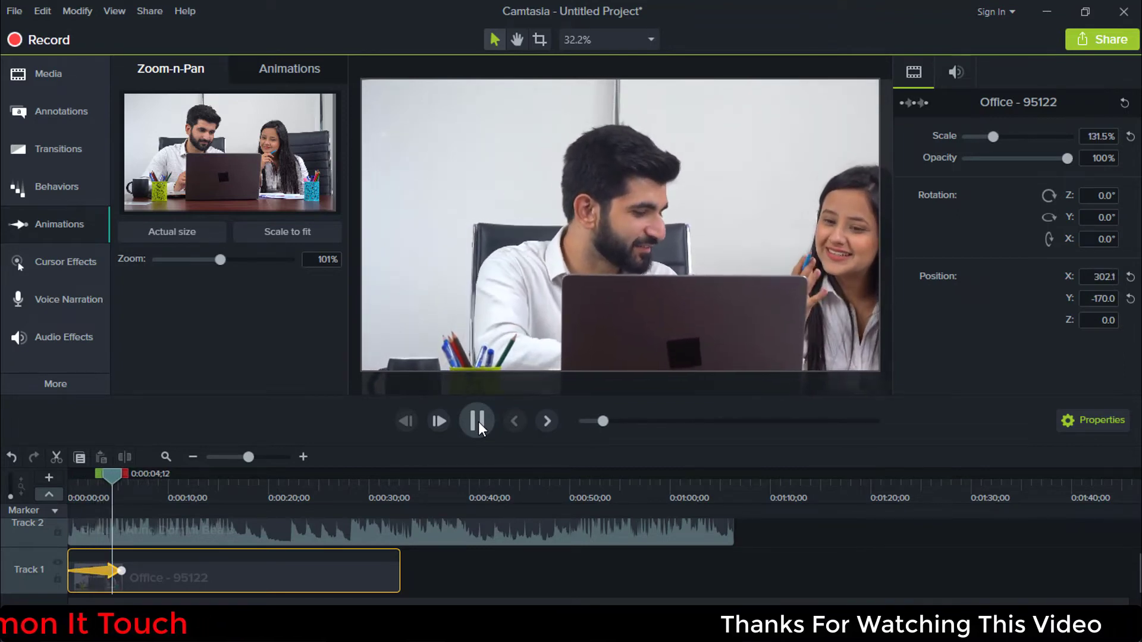
click(478, 423)
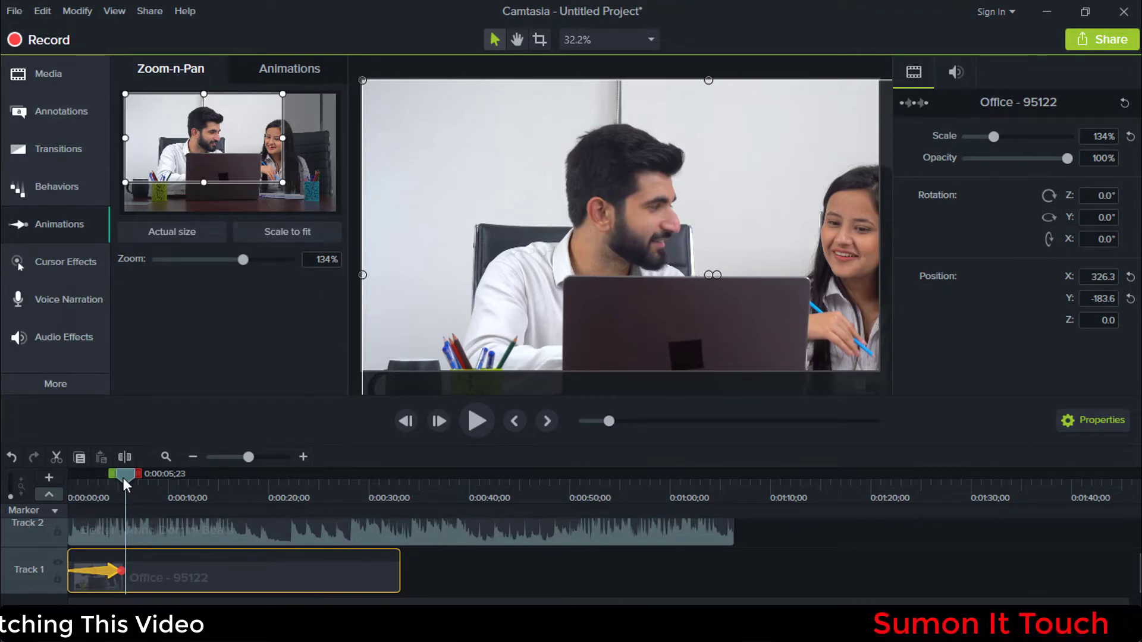
Add a second Zoom-n-Pan animation after the zoom-in, returning the Office clip to 100% scale and ending at about 0:00:16;20
drag(126, 475, 128, 475)
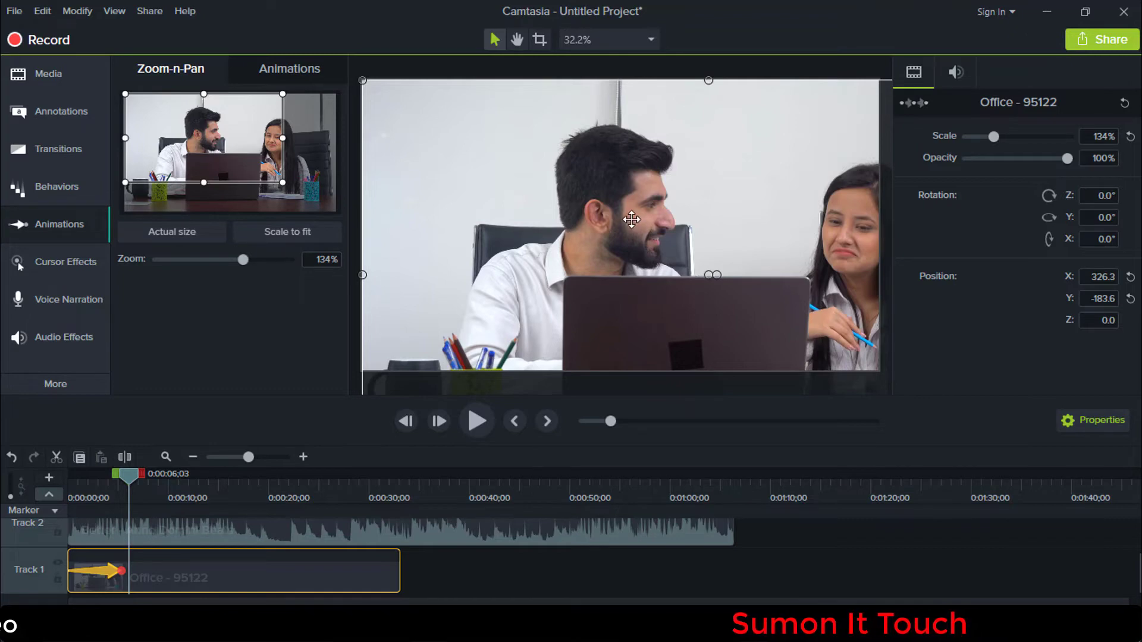
drag(282, 184, 334, 207)
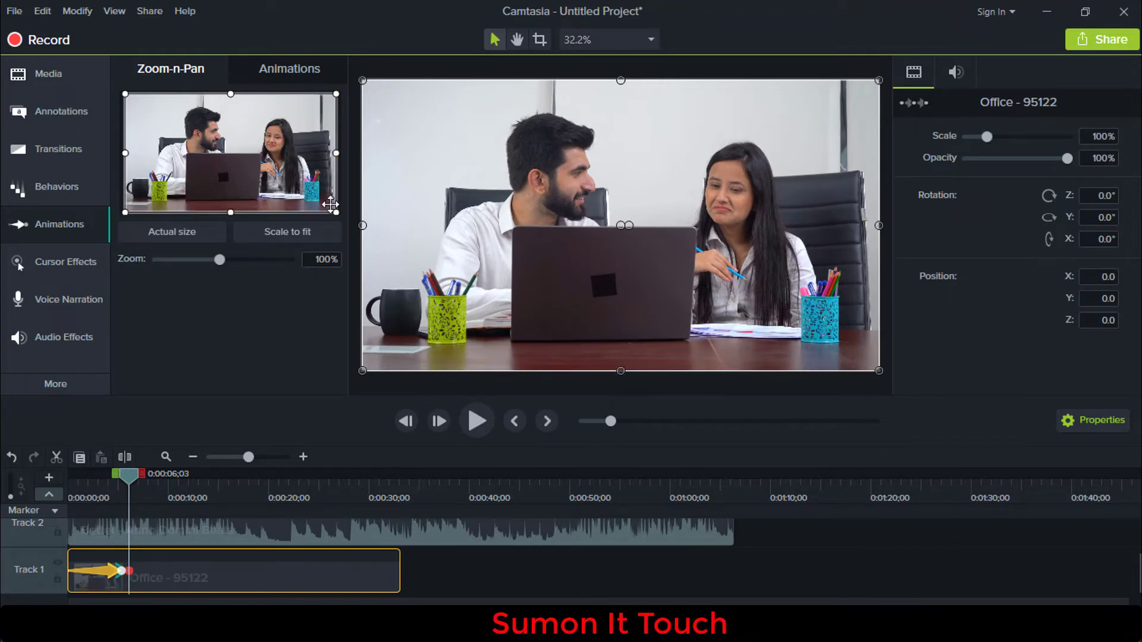
drag(129, 570, 389, 548)
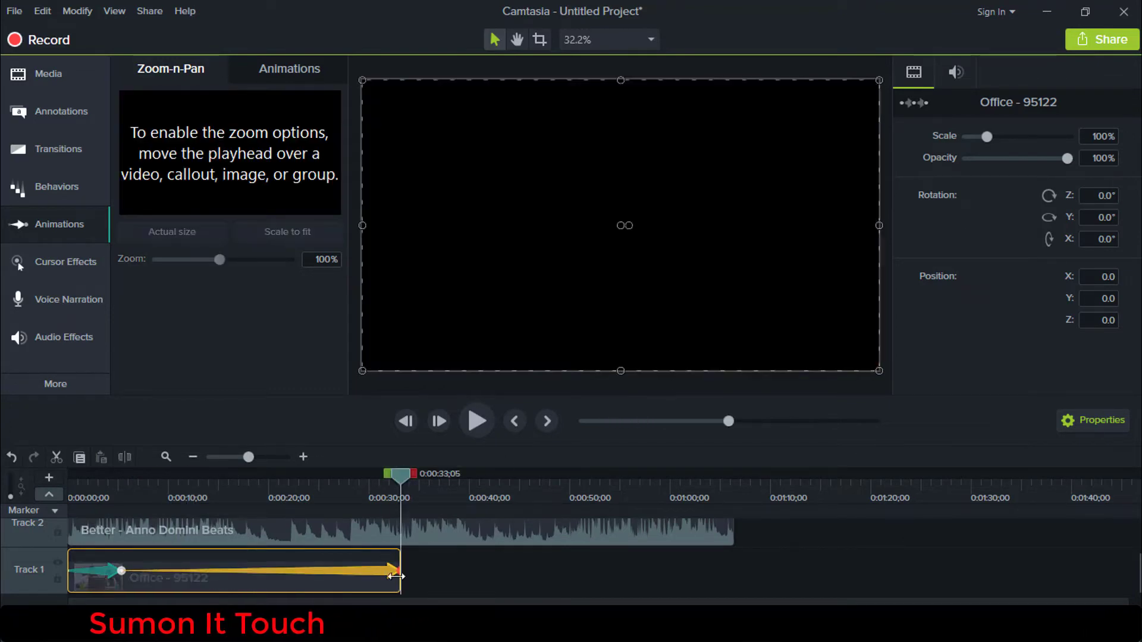
click(402, 474)
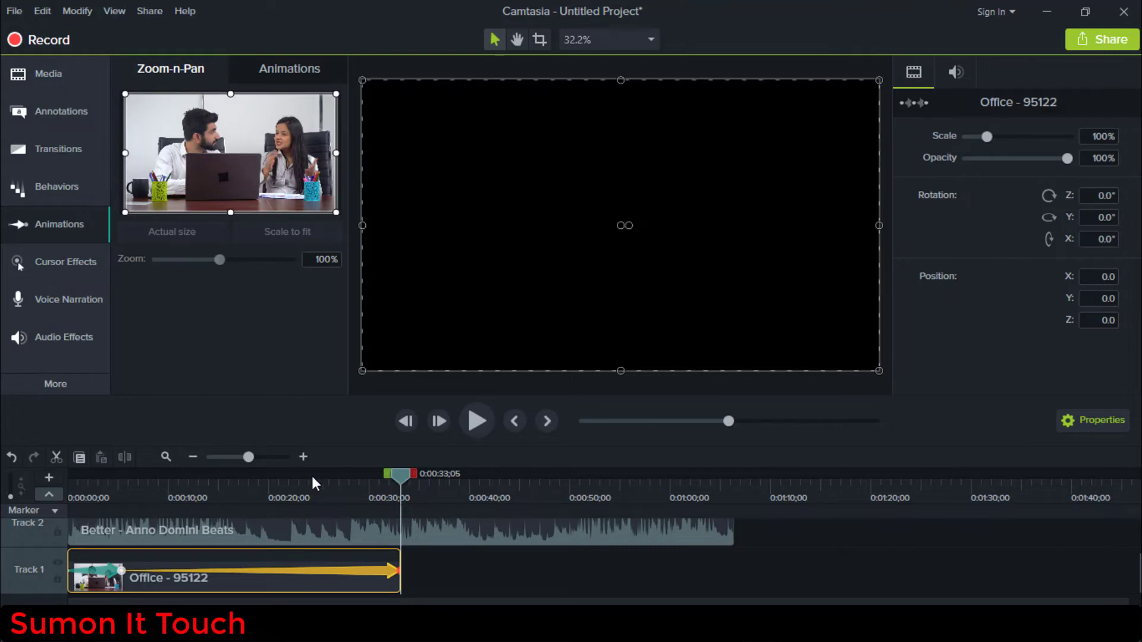
click(228, 499)
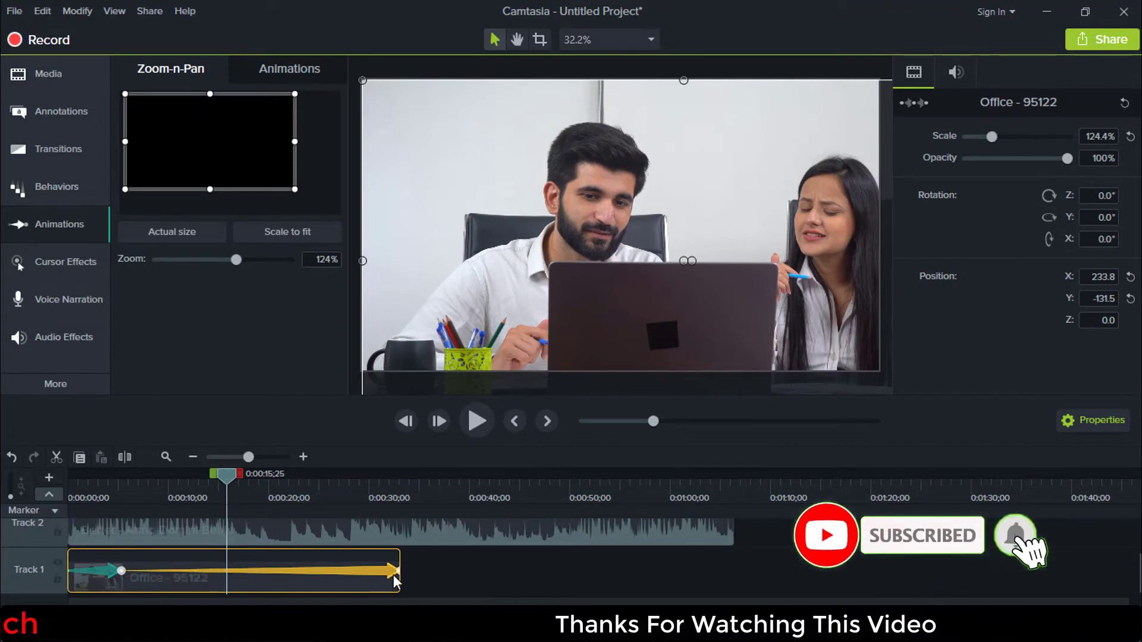
drag(396, 571, 232, 575)
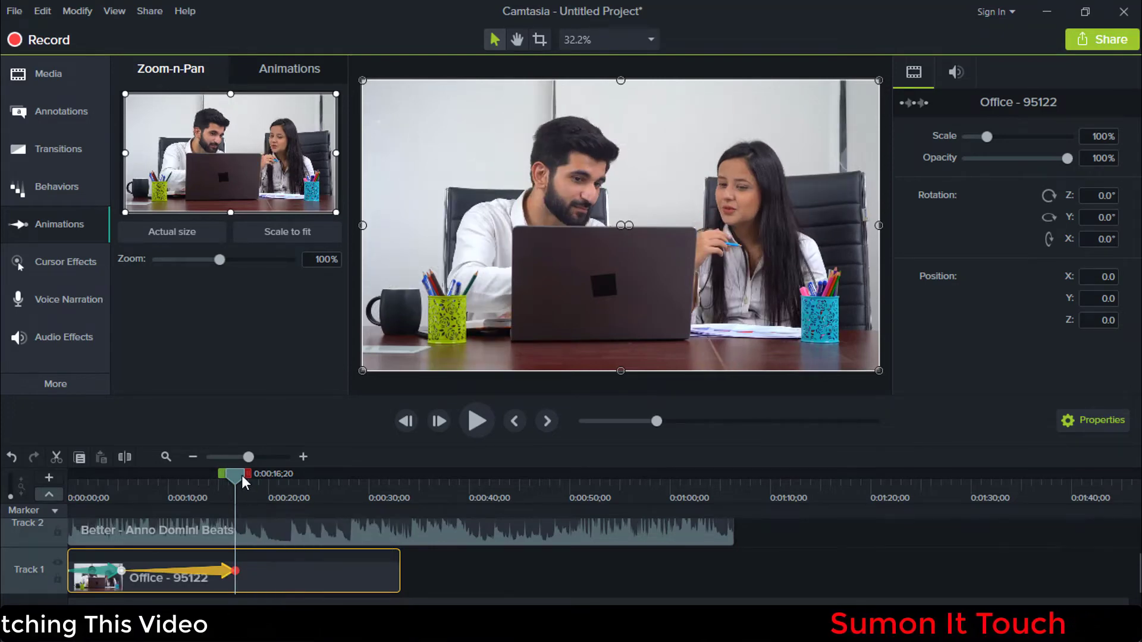
Play the timeline from the start to about 16 seconds to review the zoom-in and zoom-out
key(ctrl+Home)
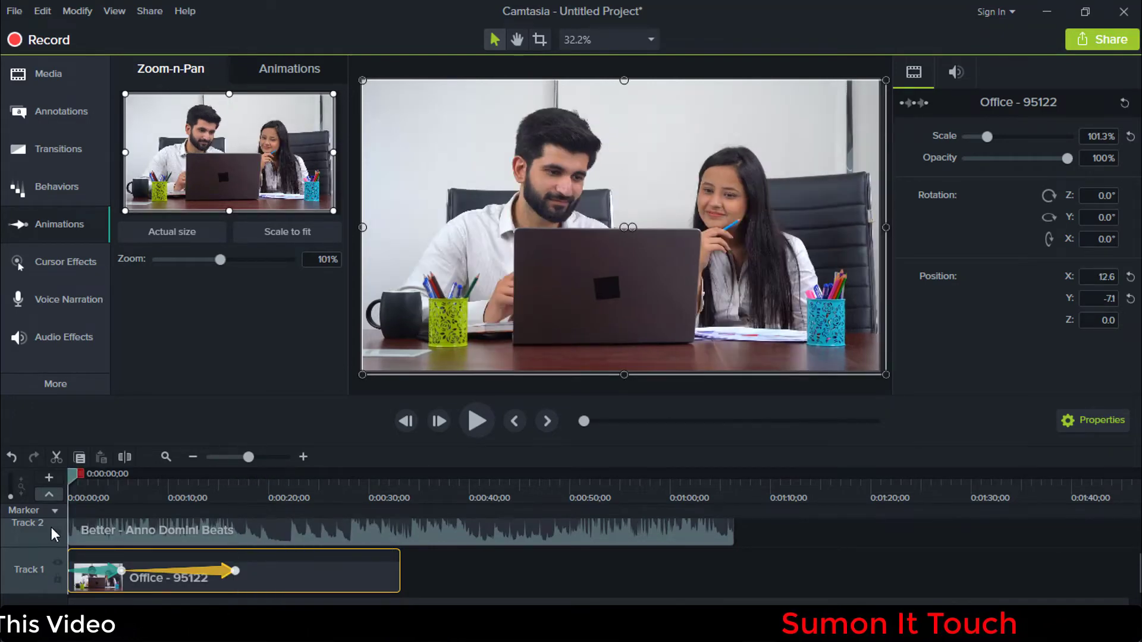
click(477, 421)
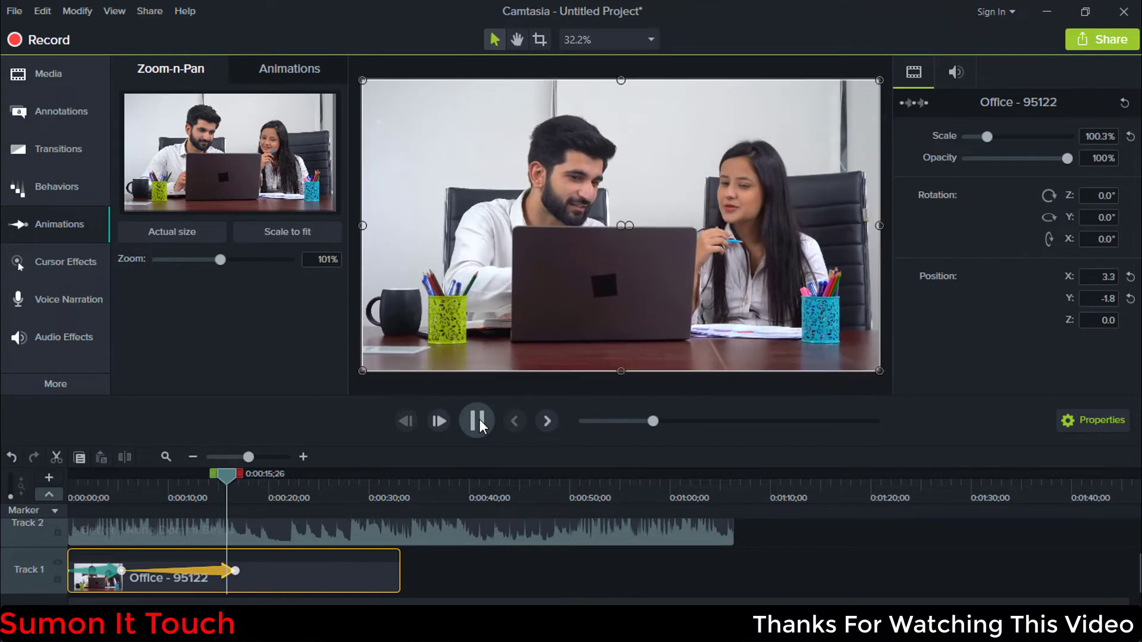
click(479, 419)
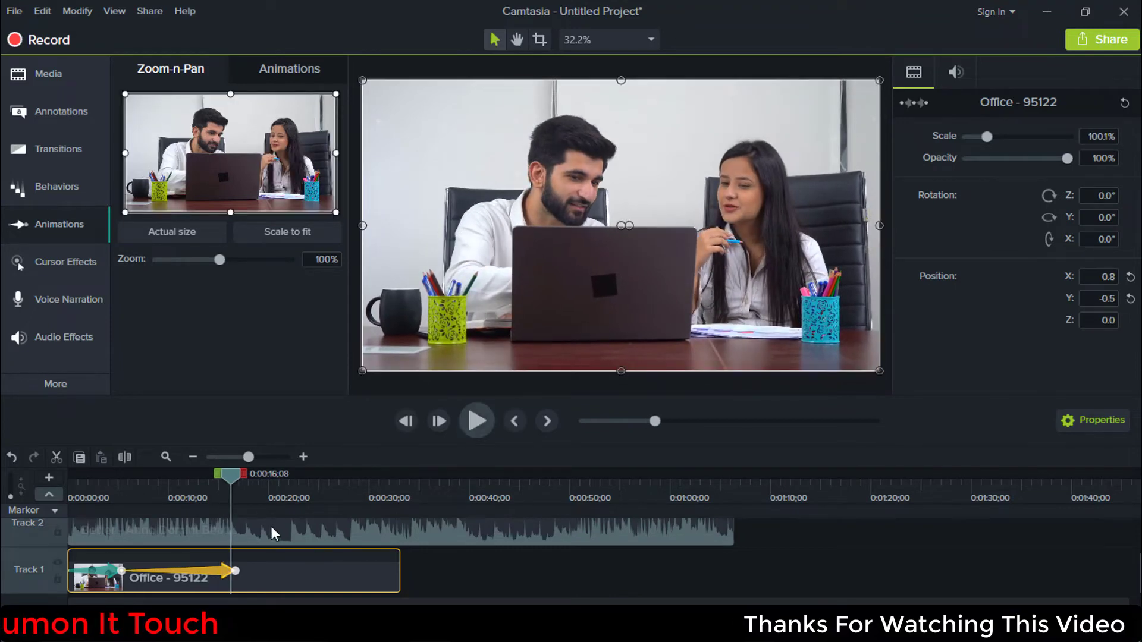
key(ctrl+Left)
key(ctrl+Left)
key(ctrl+Left)
Shorten the zoom-out animation on the Office clip so it ends at 0:00:14;20
click(199, 481)
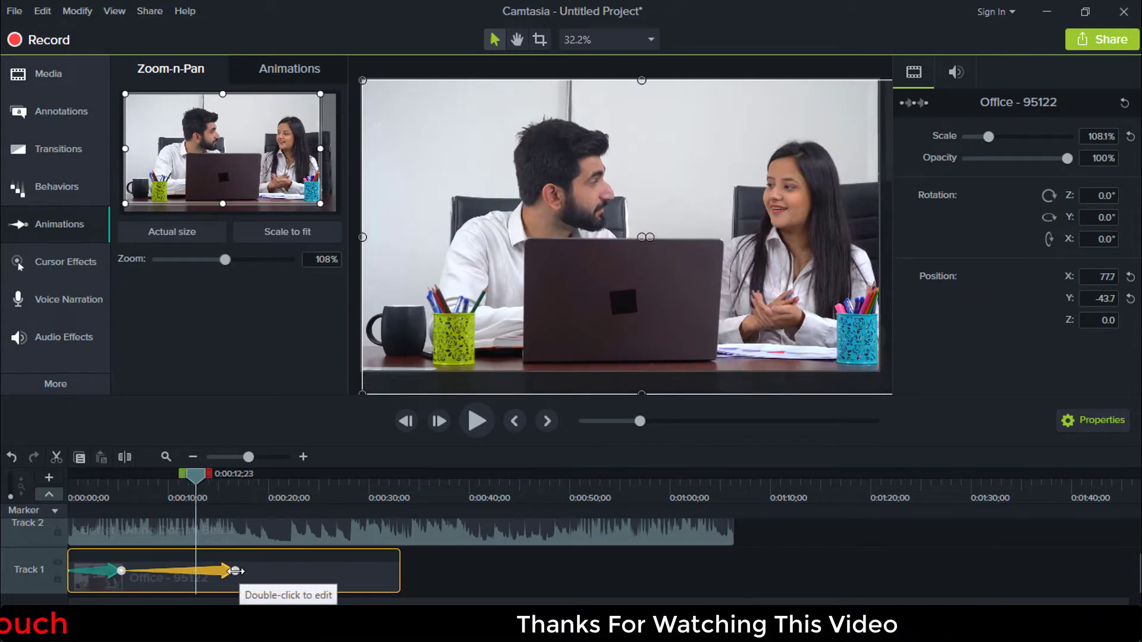
drag(233, 572, 215, 572)
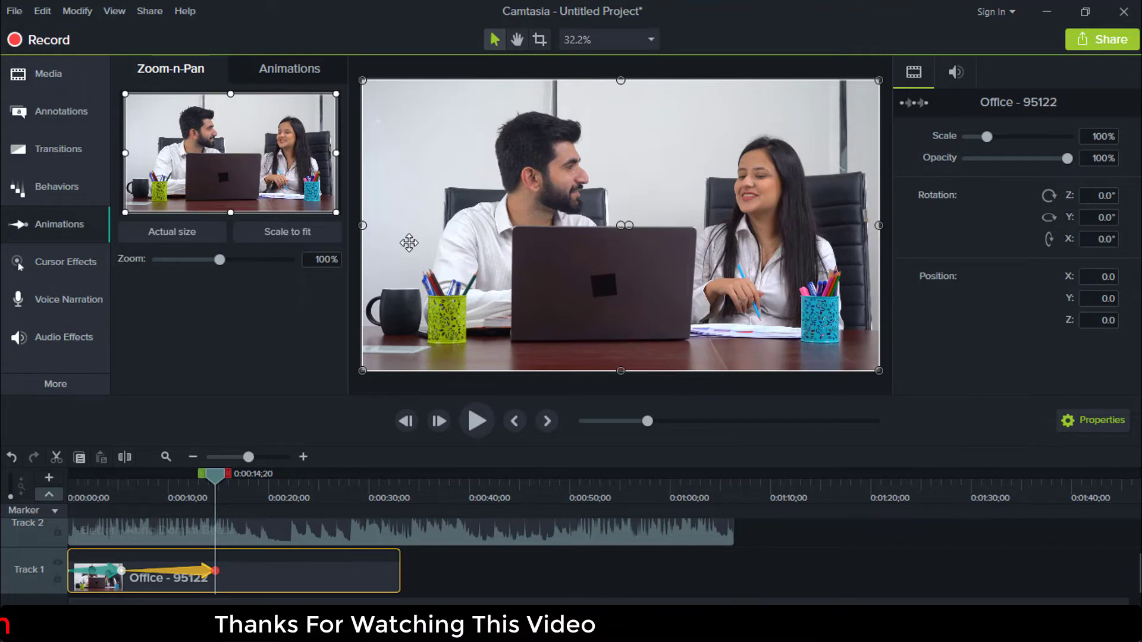
click(217, 477)
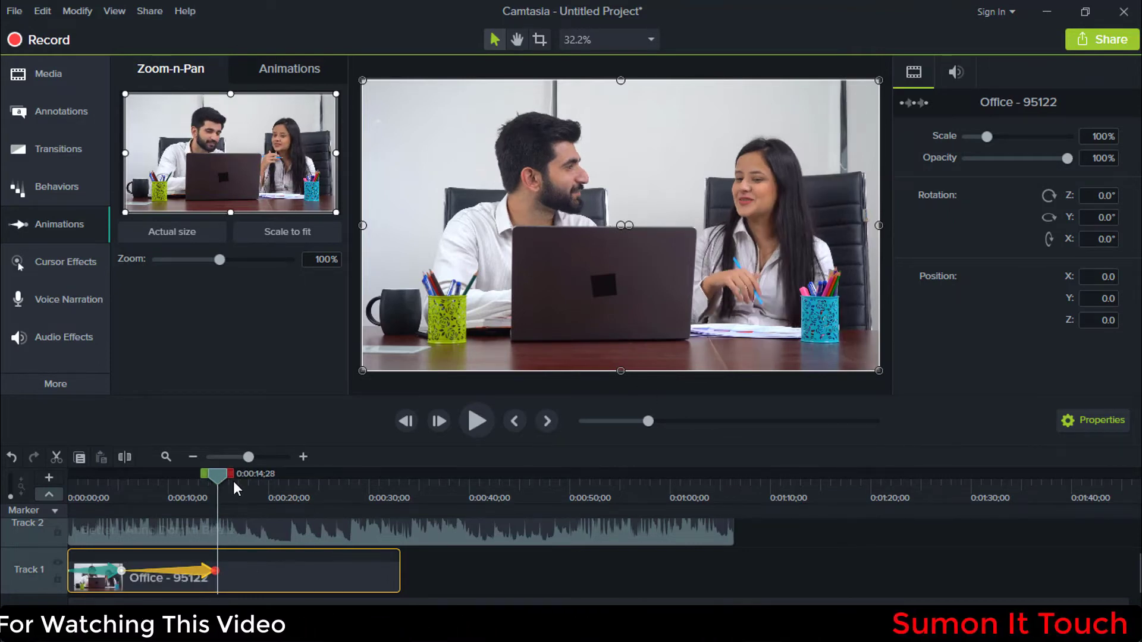
Add a Zoom-n-Pan animation at 0:00:16;00 framing the woman at about 228%, and extend its end to 0:00:22;13
click(231, 479)
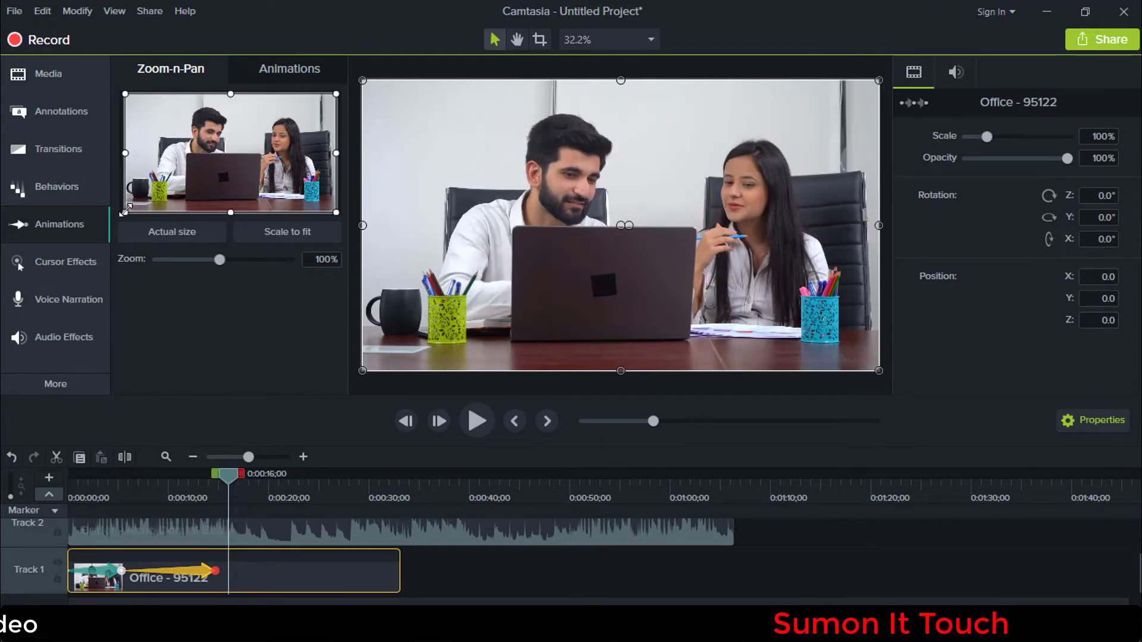
drag(126, 210, 229, 139)
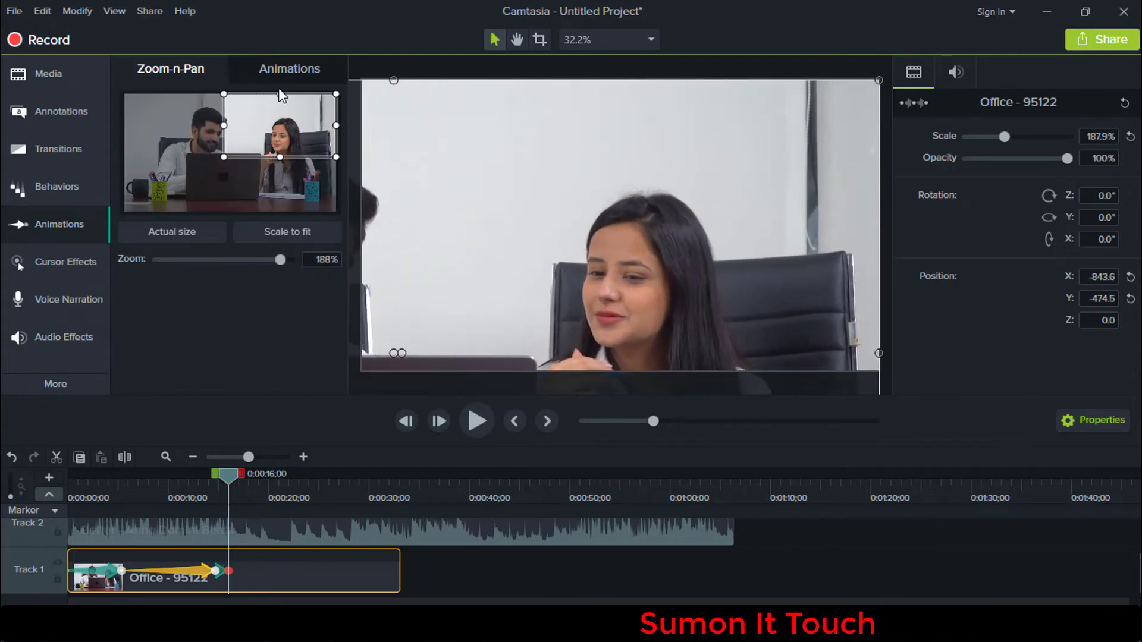
drag(278, 94, 281, 110)
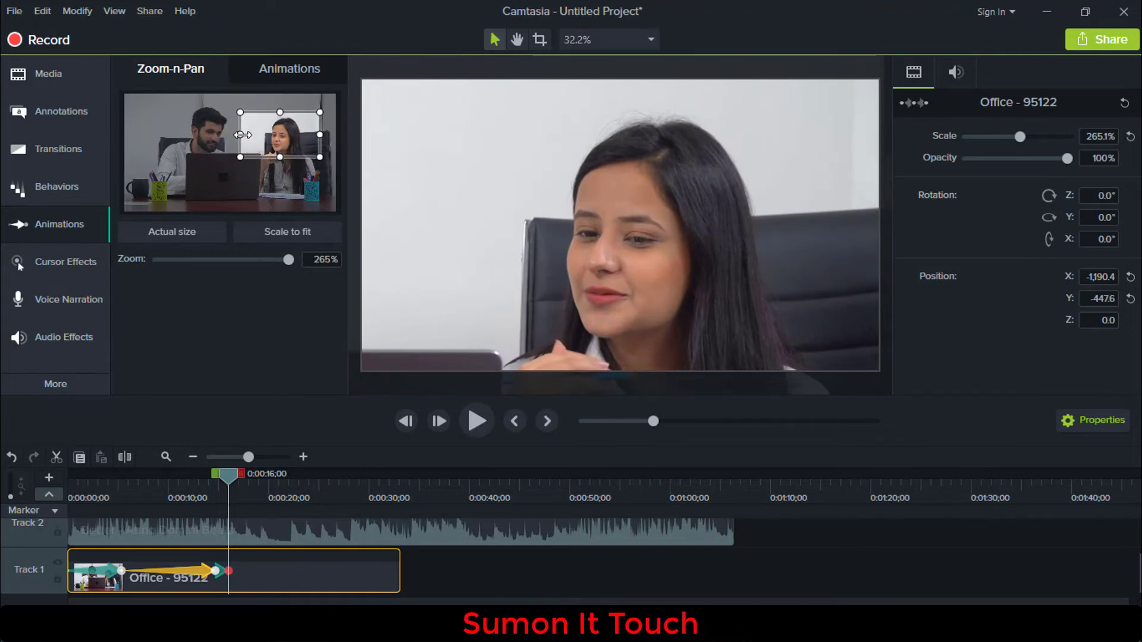
drag(240, 135, 337, 139)
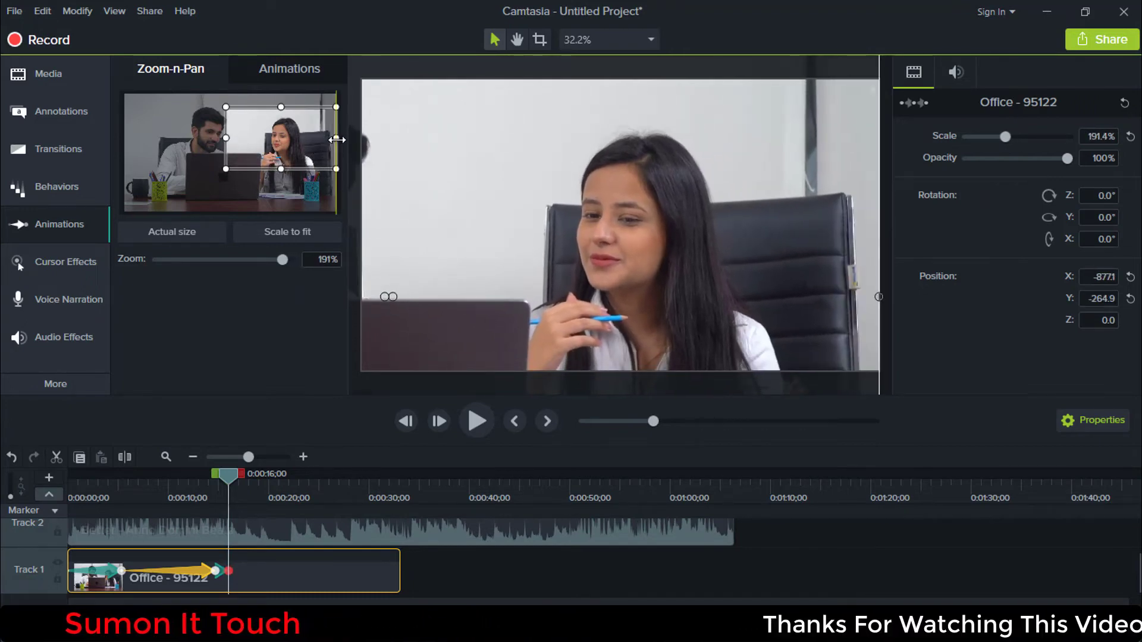
drag(285, 109, 288, 116)
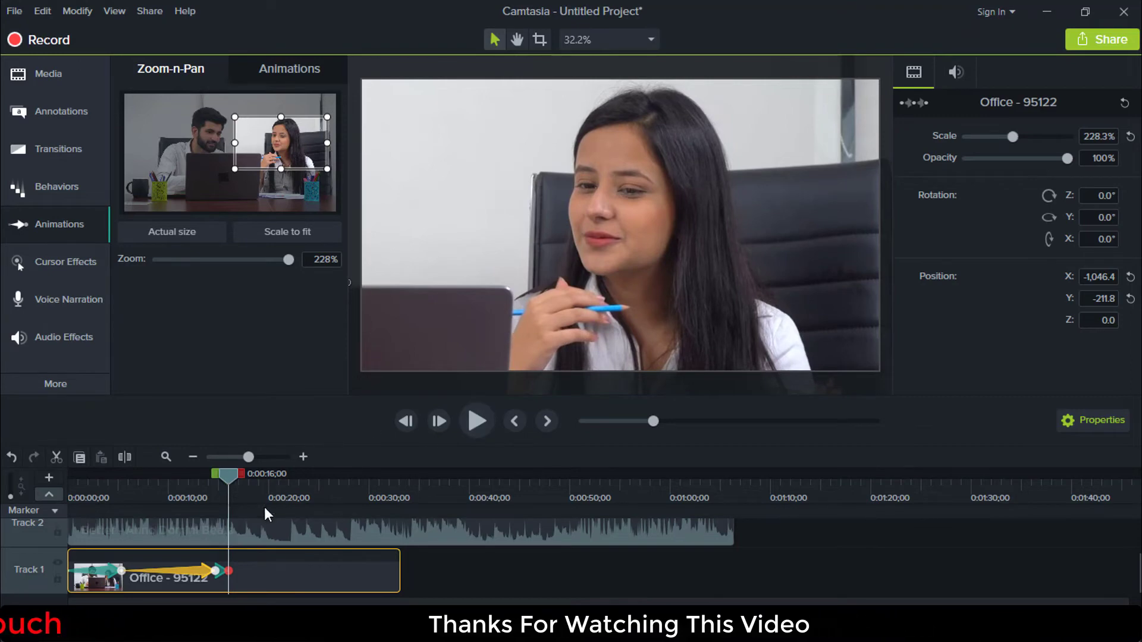
drag(231, 569, 295, 570)
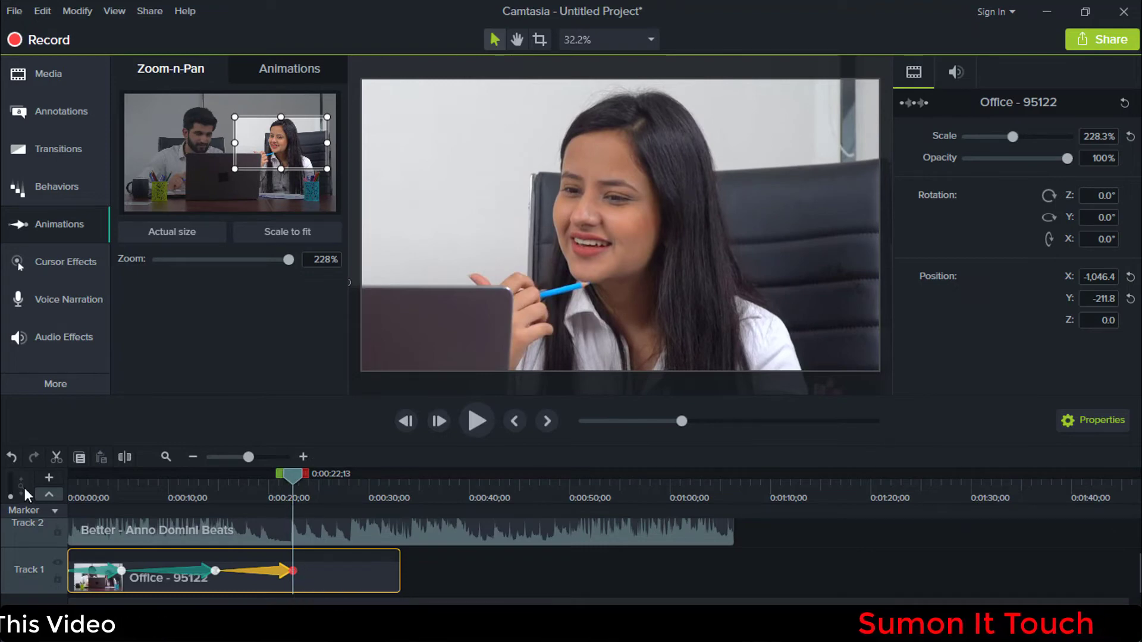
Play the timeline from the start to about 24 seconds to review the zoom onto the woman
key(ctrl+Home)
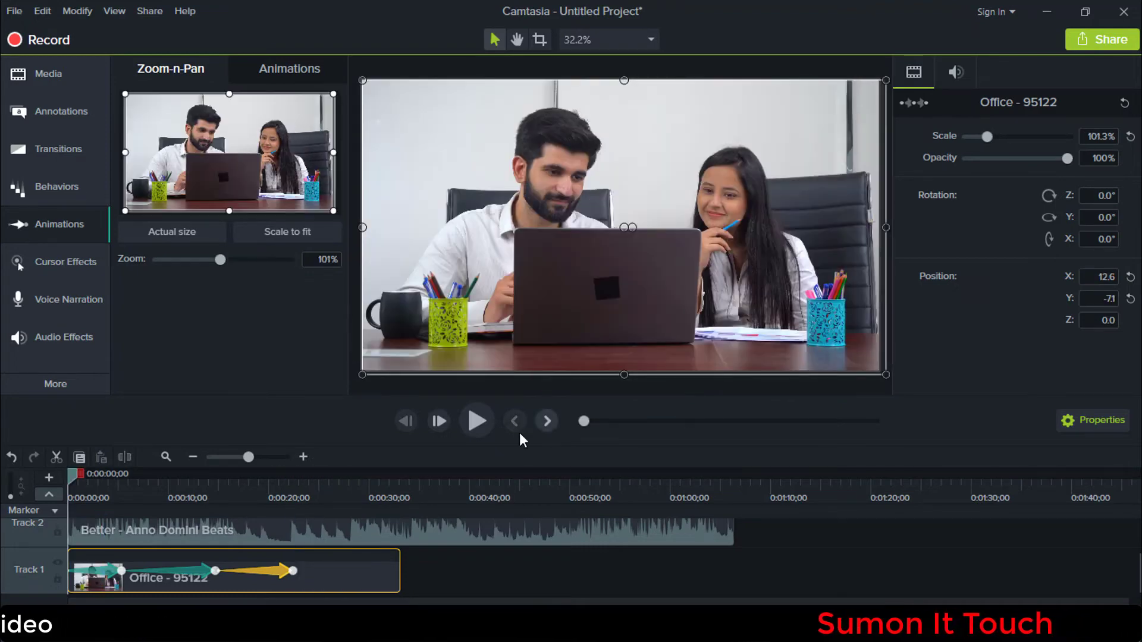
click(477, 421)
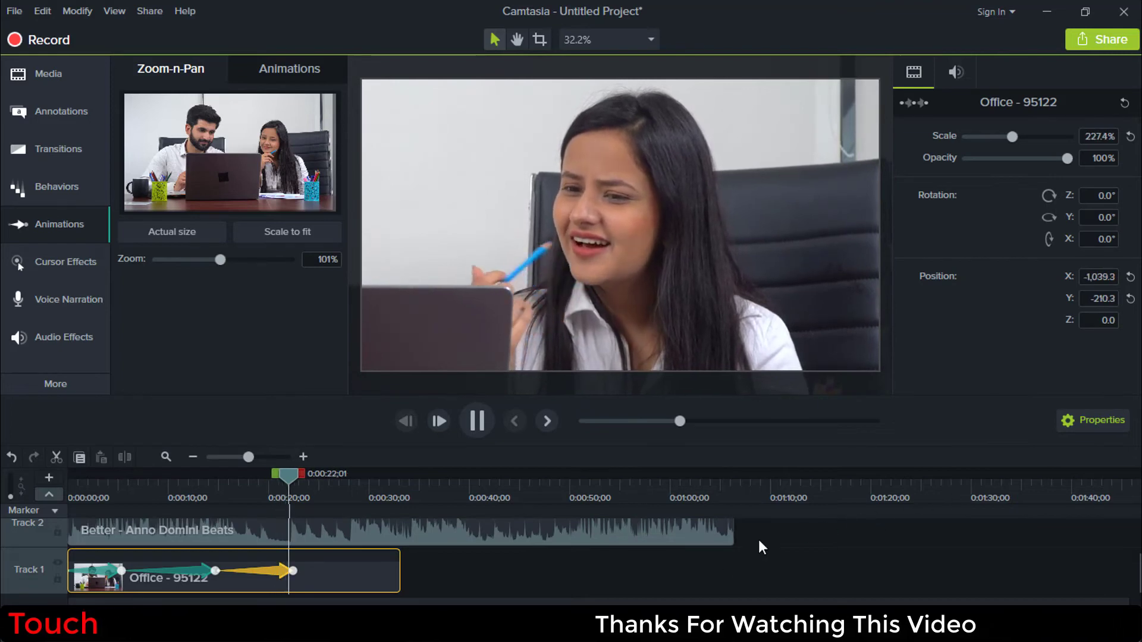
click(480, 422)
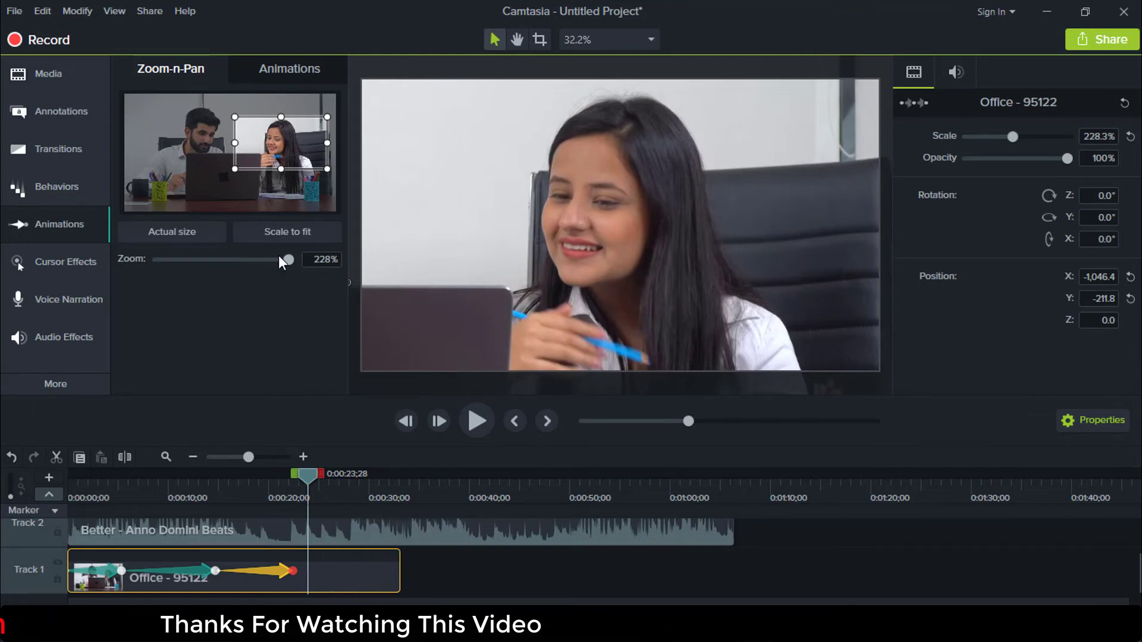
Add a Zoom-n-Pan animation at 0:00:23;28 returning the Office clip to 100% full frame, and extend its end to 0:00:31;12
drag(235, 170, 157, 213)
mouse_move(157, 114)
mouse_down()
mouse_move(132, 93)
mouse_move(145, 96)
mouse_up()
drag(234, 119, 235, 114)
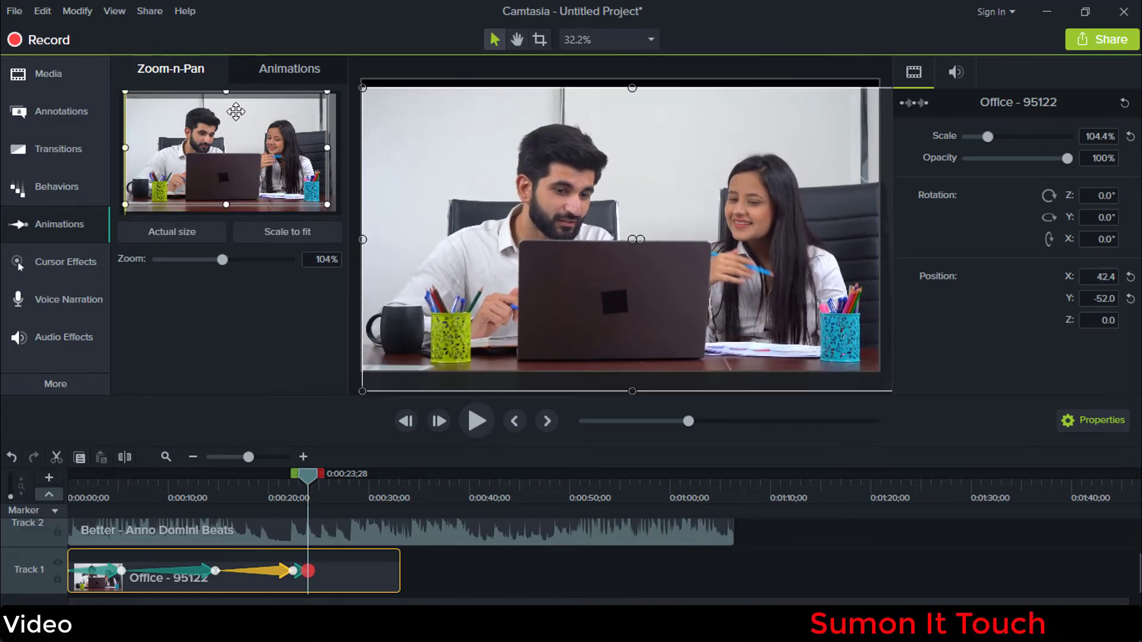
drag(327, 152, 344, 158)
drag(481, 272, 512, 250)
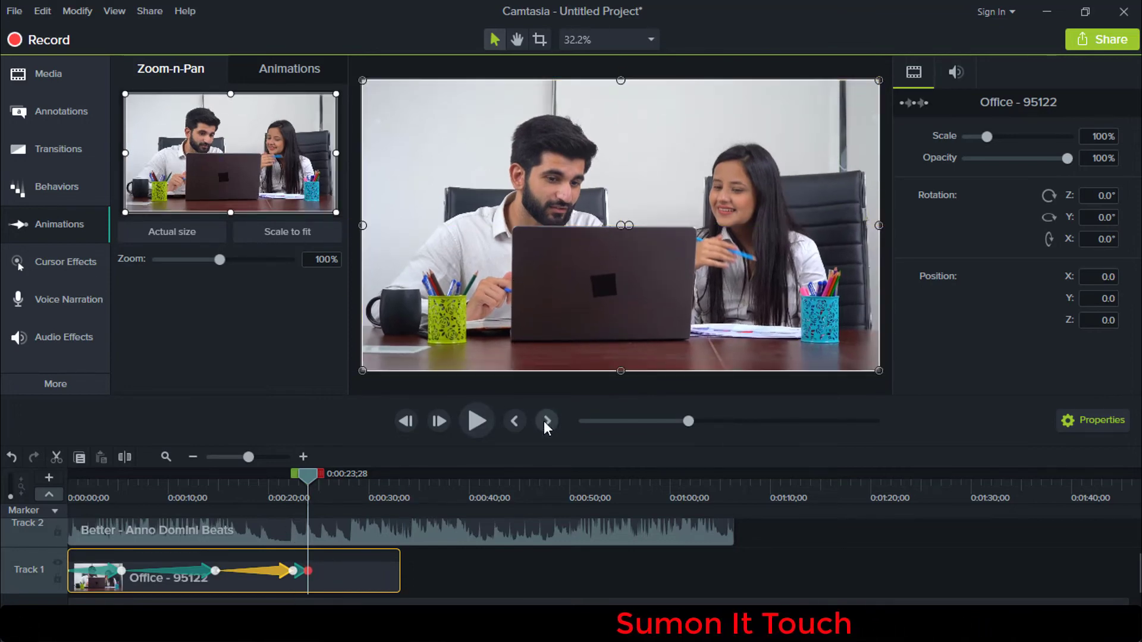
drag(308, 571, 386, 571)
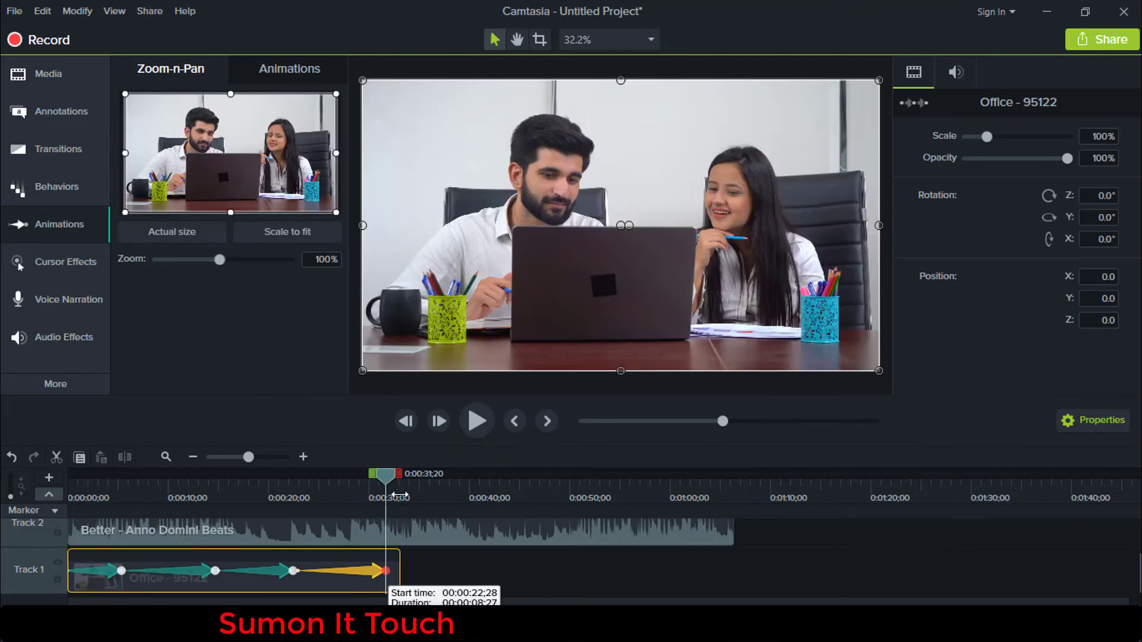
drag(410, 501, 384, 480)
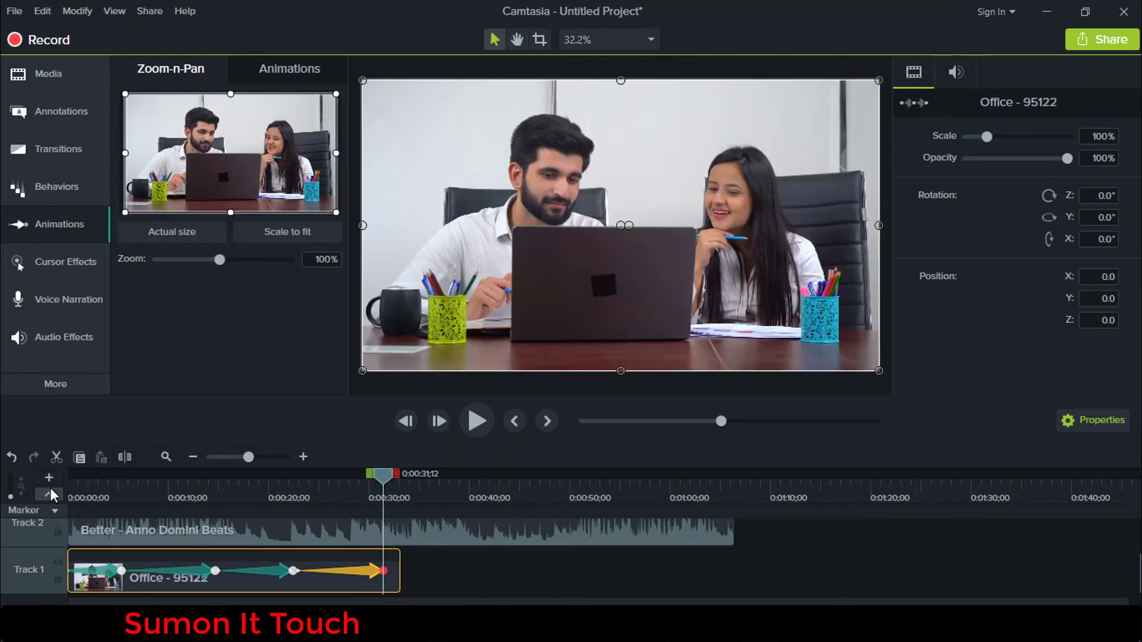
Play the timeline from the start to about 31 seconds to review all four zoom animations, and return the playhead to the beginning
key(ctrl+Home)
click(477, 421)
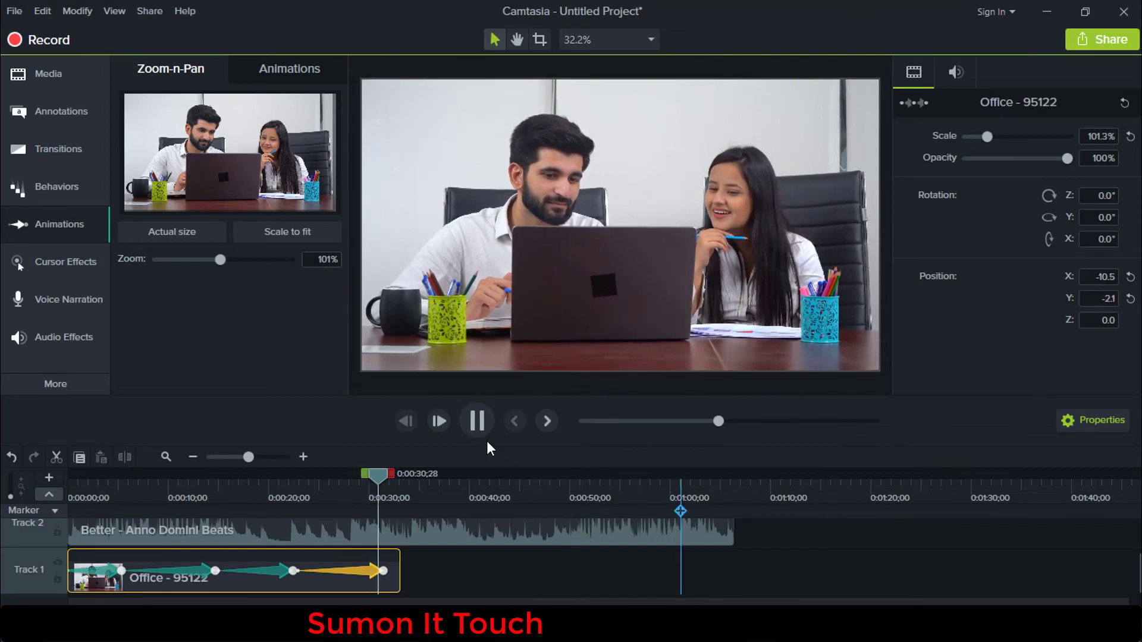
click(479, 422)
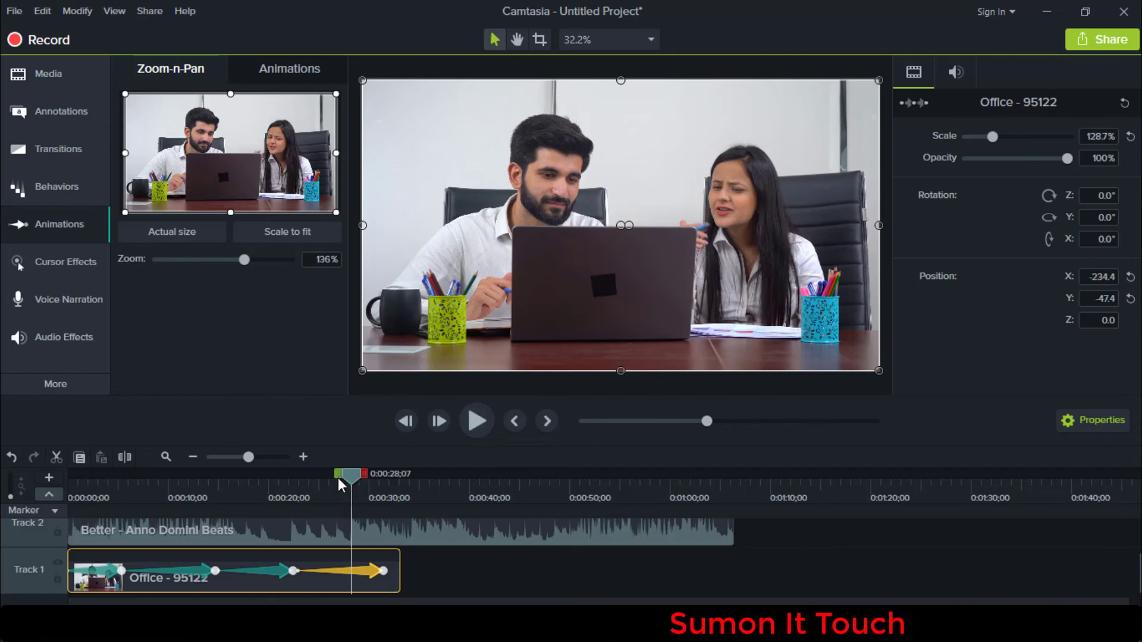
drag(340, 486, 266, 482)
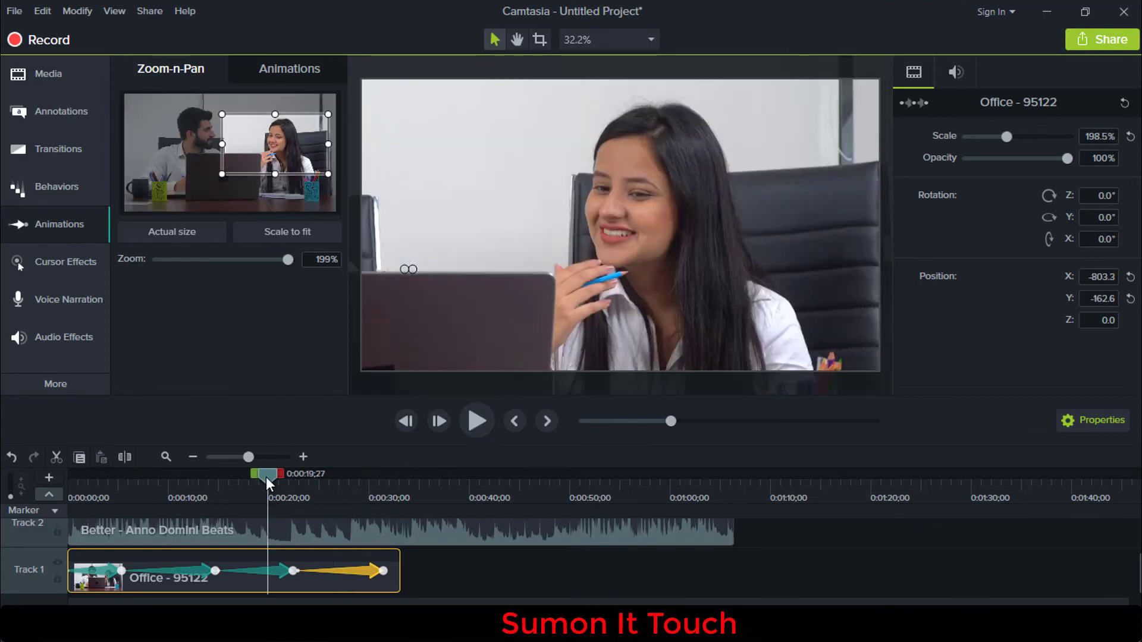
key(Home)
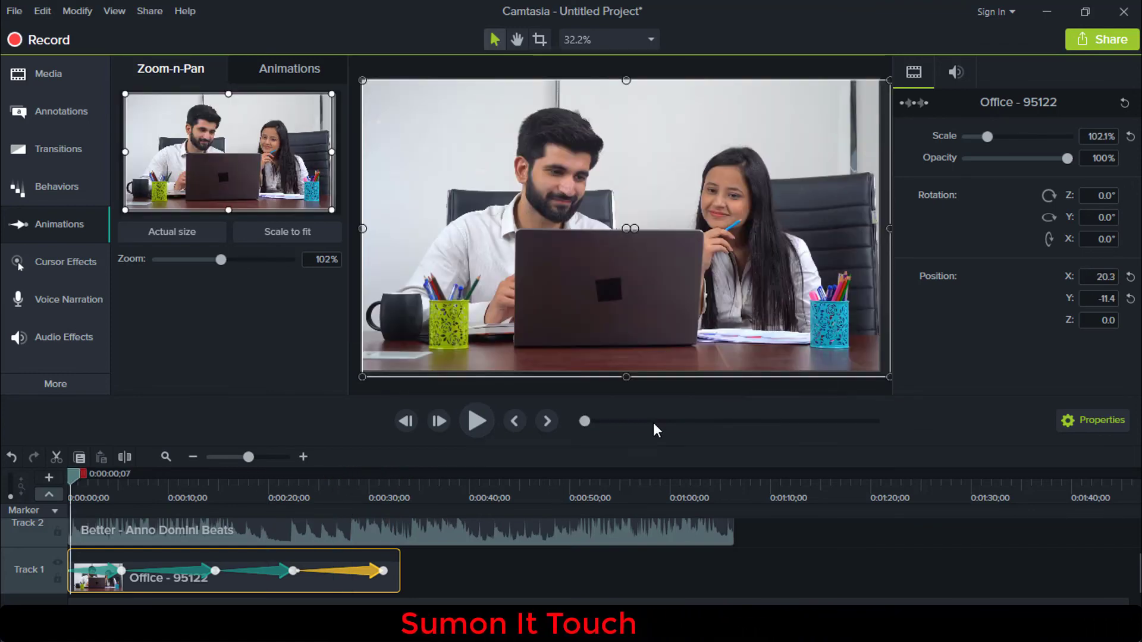